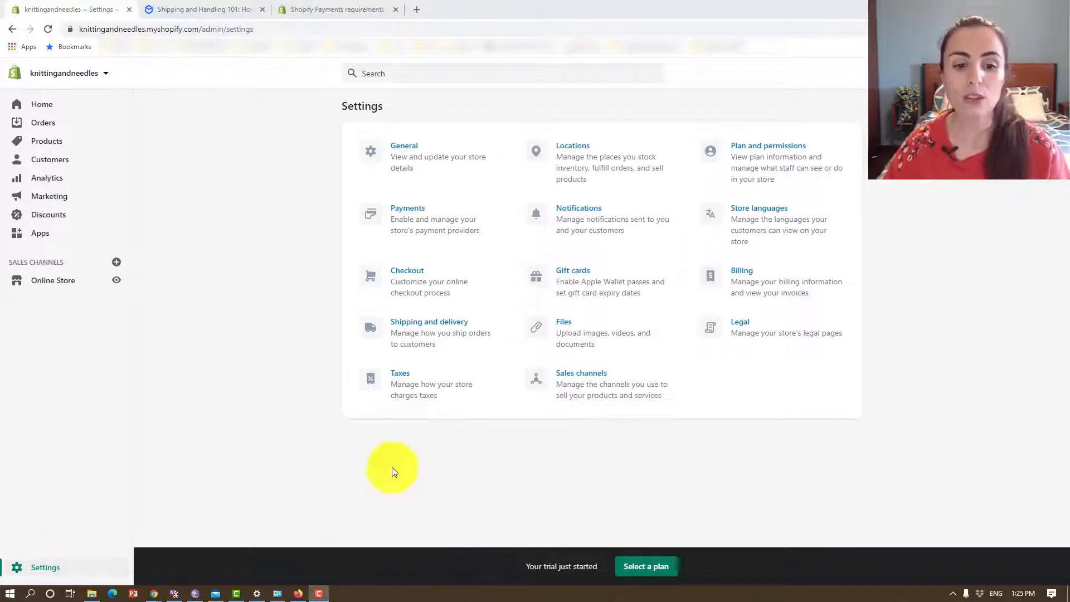
# - Open the general shipping rates for management from the shipping and delivery settings
pyautogui.click(438, 340)
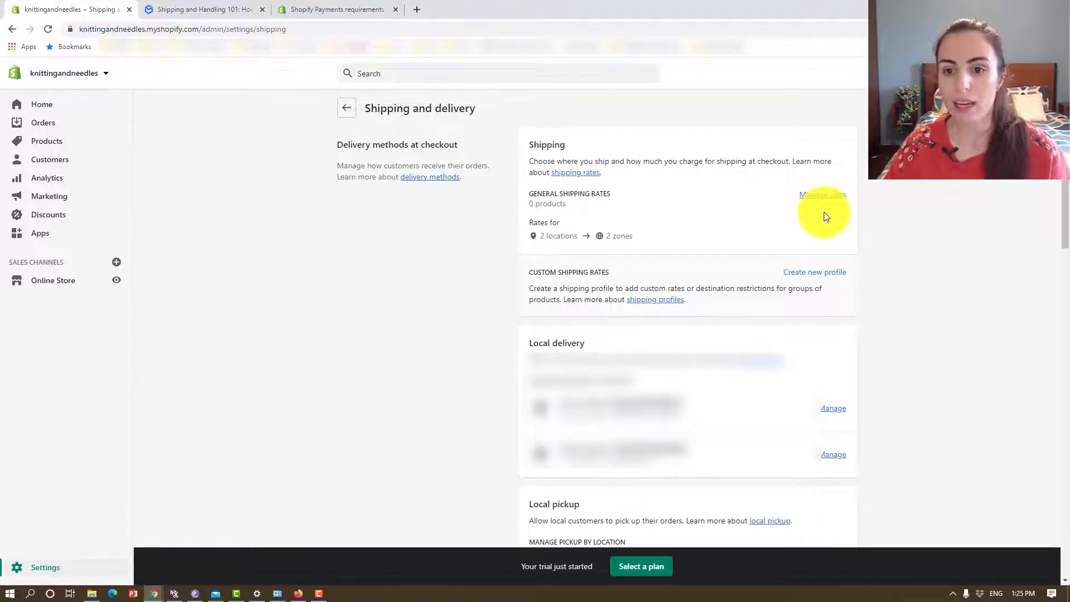
pyautogui.click(823, 198)
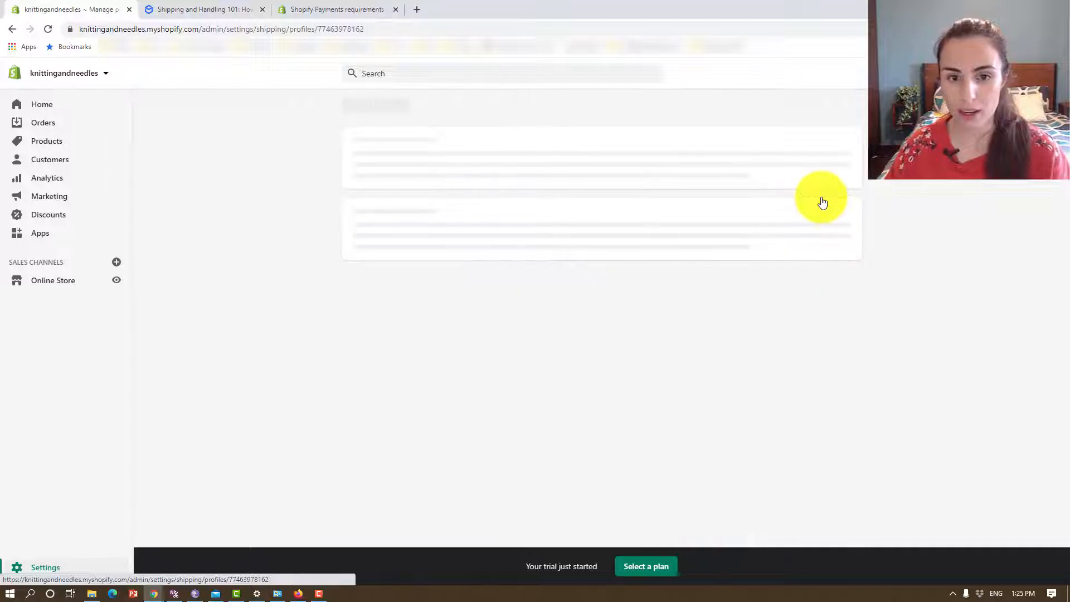
pyautogui.scroll(-2, 475, 495)
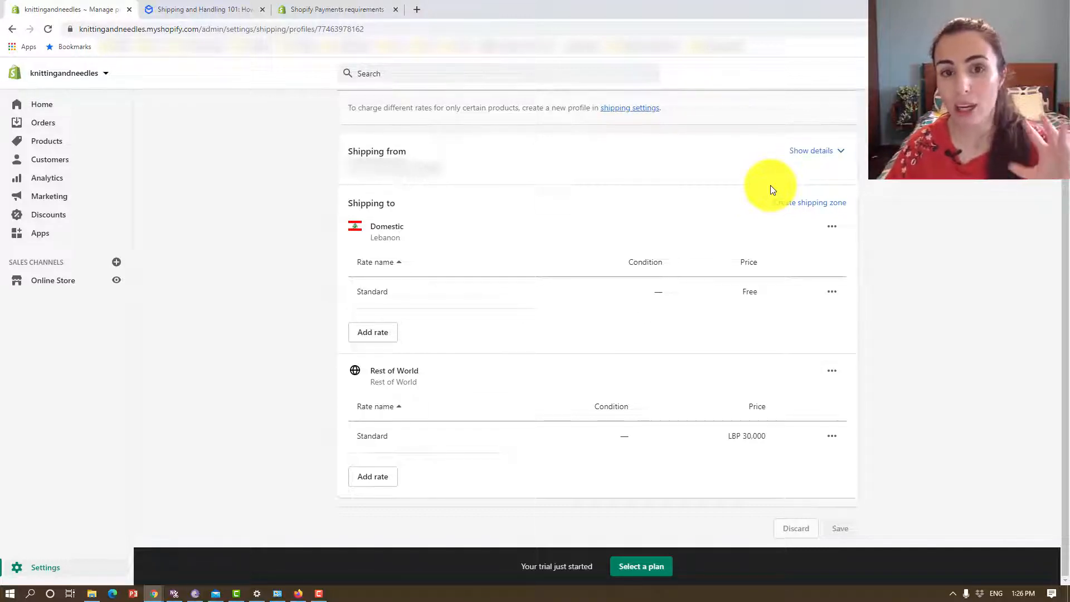
# - Start a new shipping zone and name it Europe
pyautogui.click(818, 203)
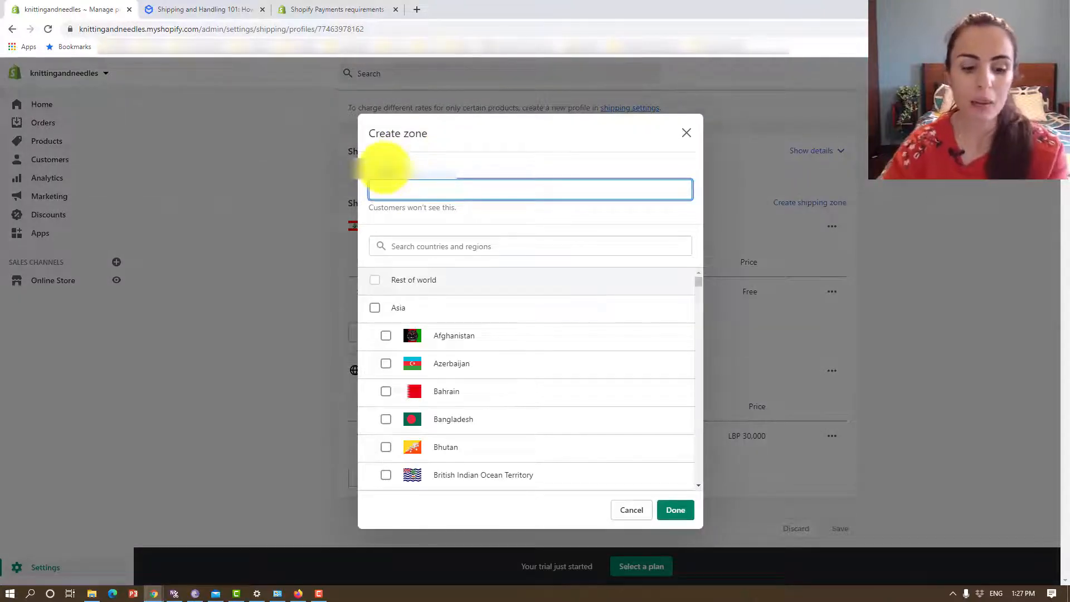
pyautogui.write('Eu')
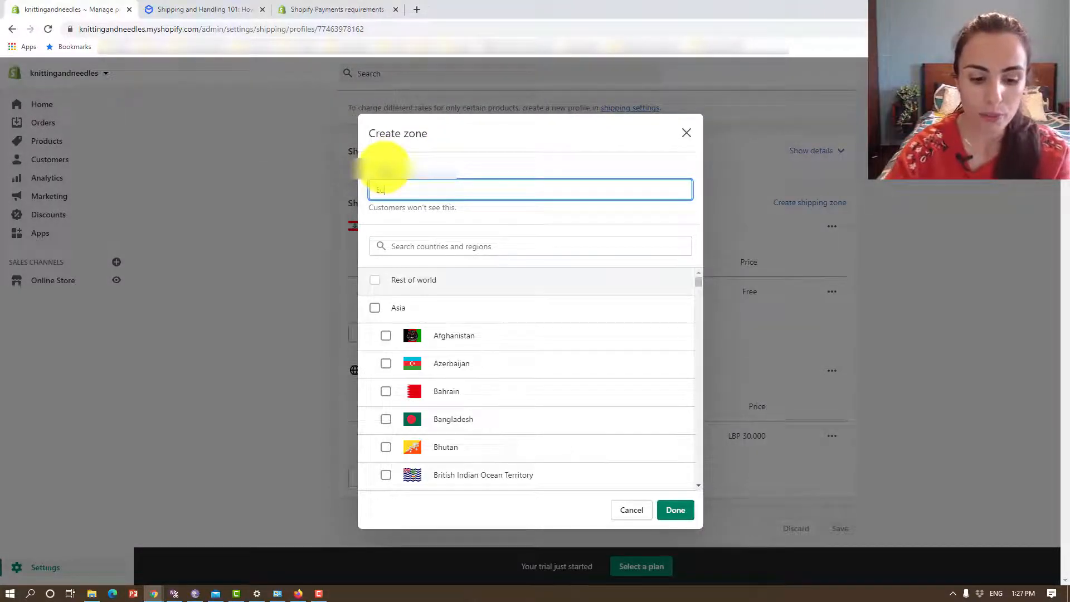
pyautogui.write('rope')
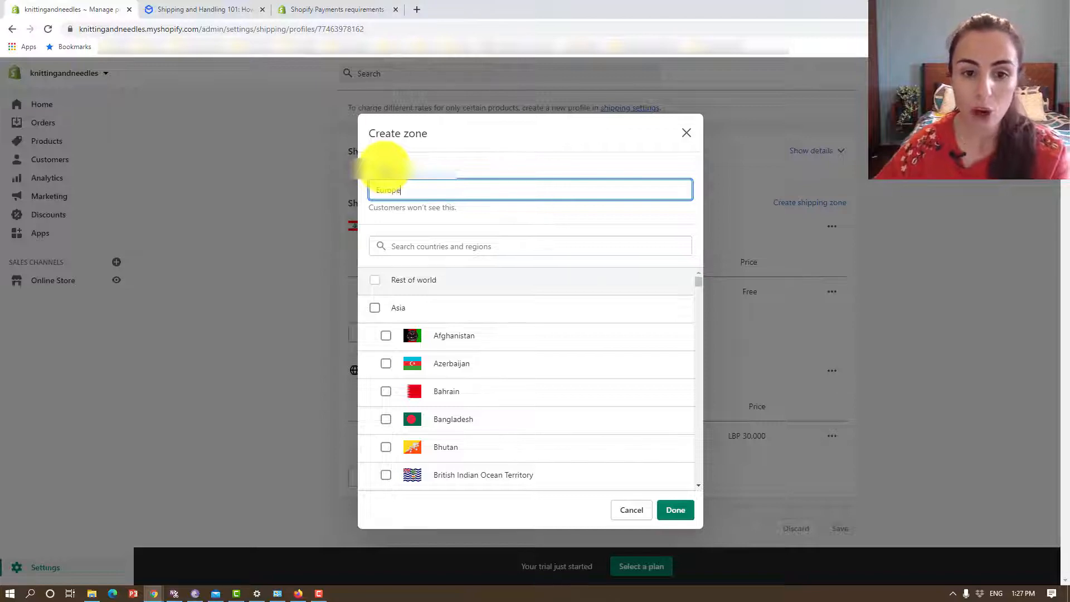
# - Try searching the zone's countries and regions for Europe, and clear the search
pyautogui.click(418, 246)
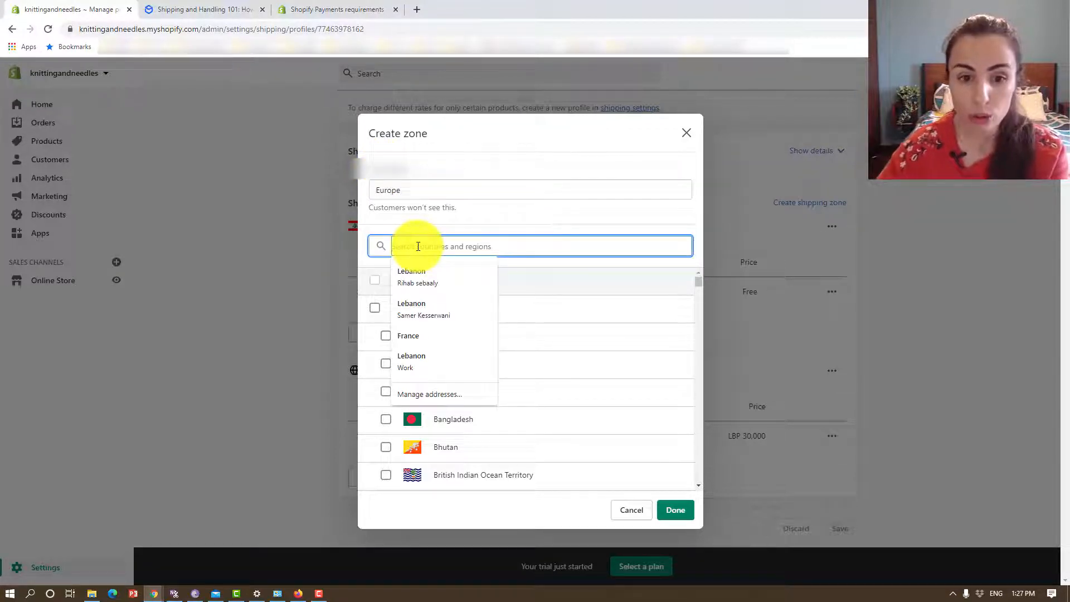
pyautogui.write('Eu')
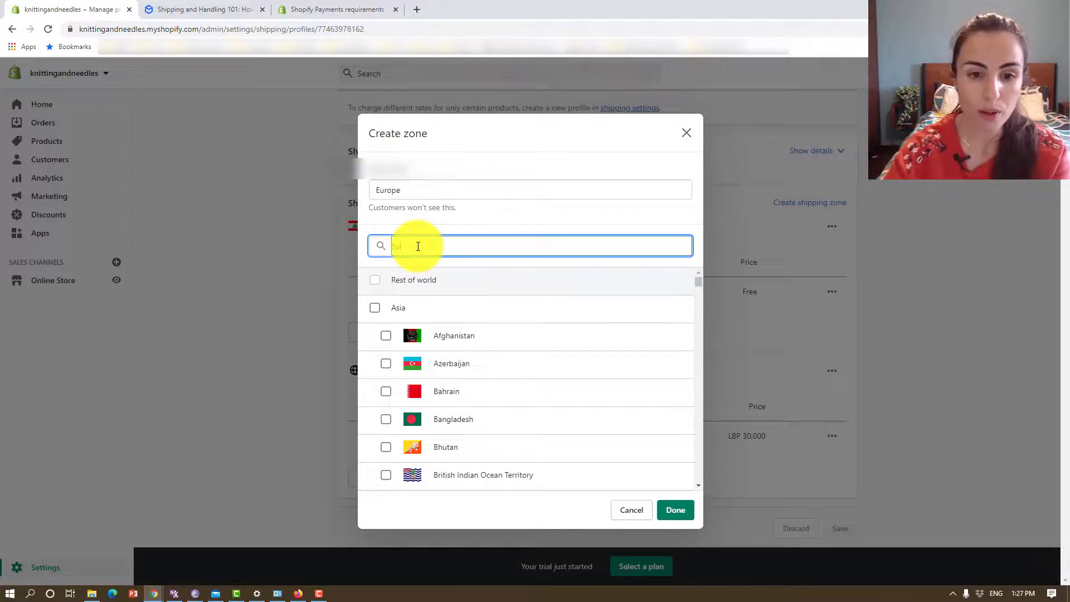
pyautogui.write('rope')
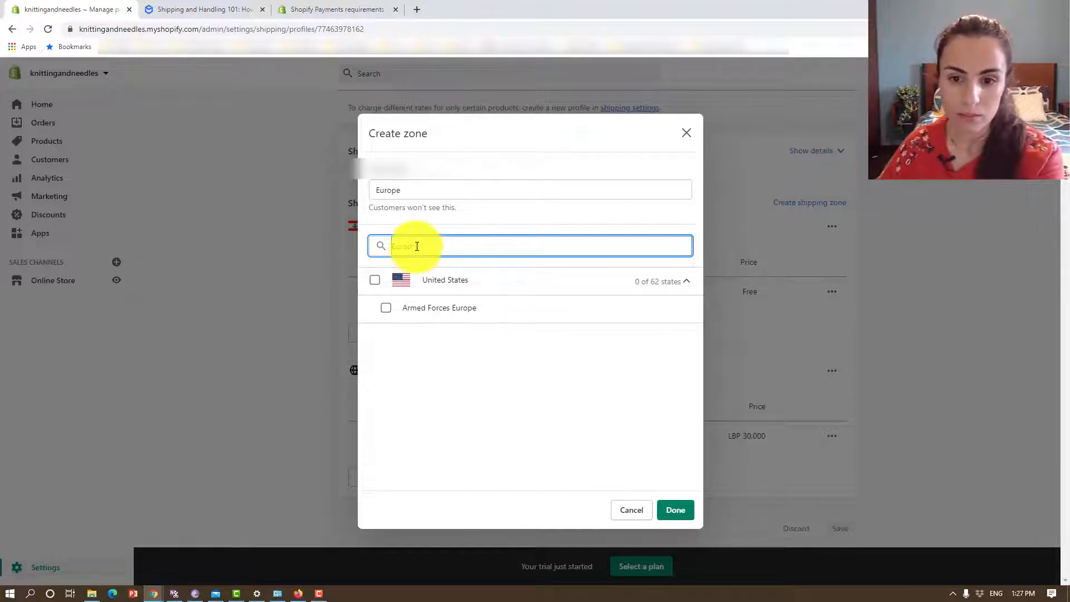
pyautogui.press('BackSpace')
pyautogui.press('BackSpace')
pyautogui.press('BackSpace')
pyautogui.press('BackSpace')
pyautogui.press('BackSpace')
pyautogui.press('BackSpace')
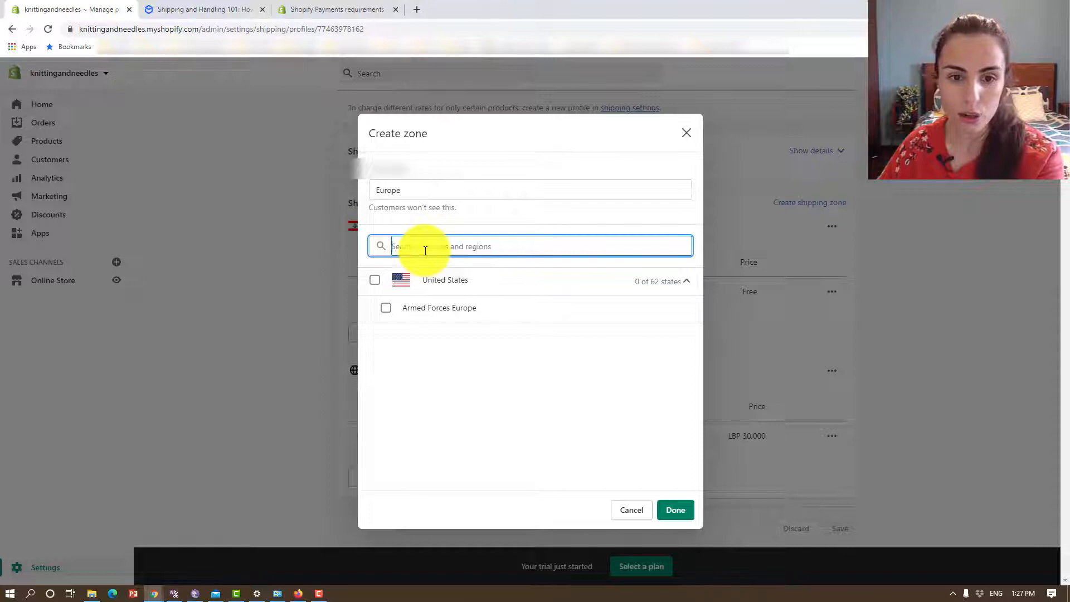
# - Include the whole Europe region in the new shipping zone and finish creating the zone
pyautogui.scroll(-4, 525, 353)
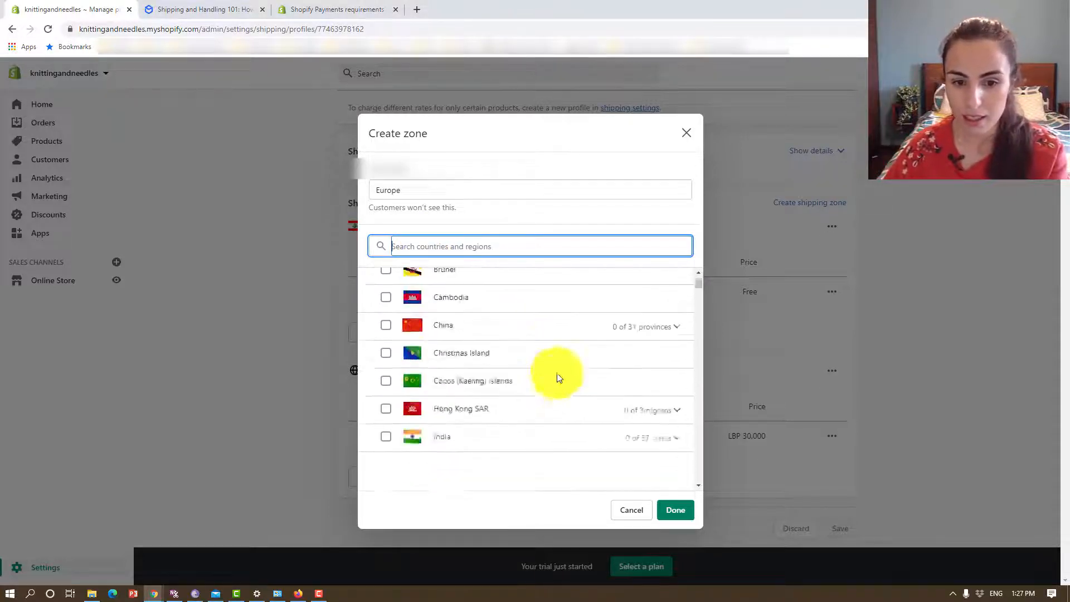
pyautogui.scroll(-15, 559, 378)
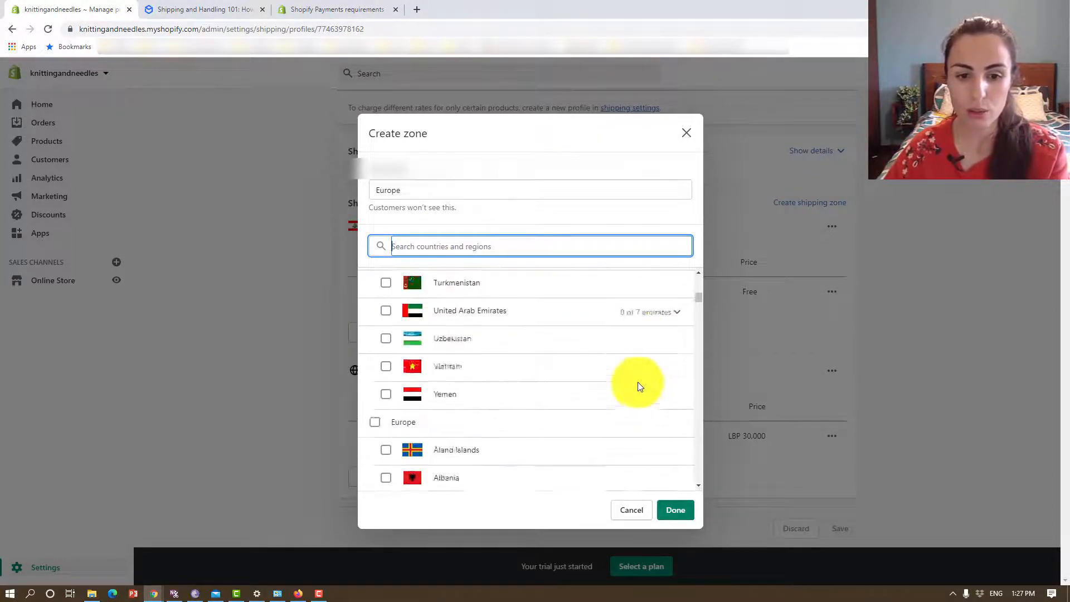
pyautogui.scroll(-5, 638, 382)
pyautogui.scroll(4, 640, 371)
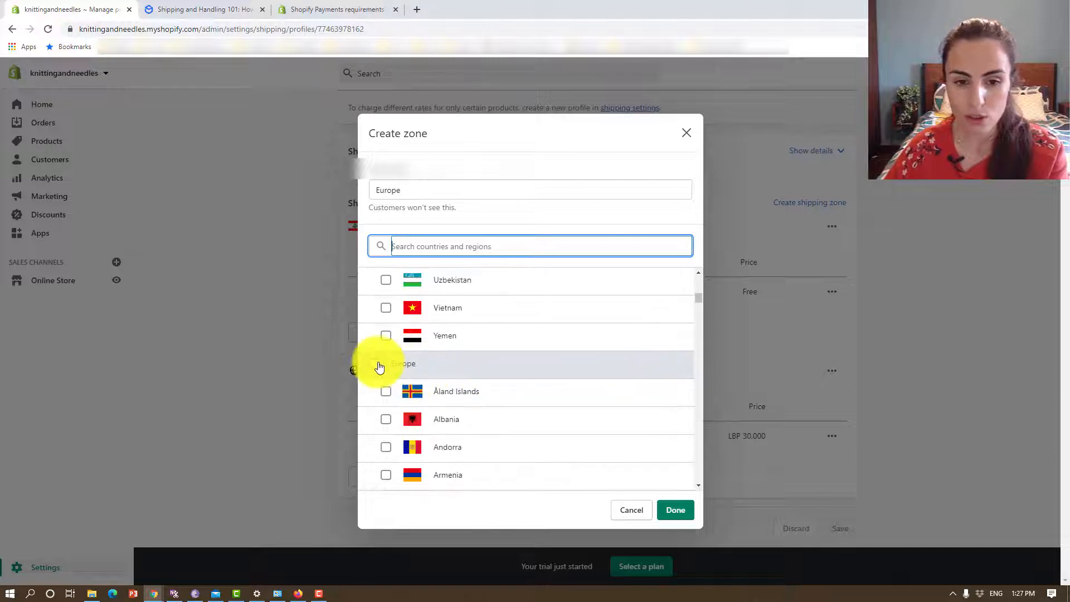
pyautogui.click(379, 366)
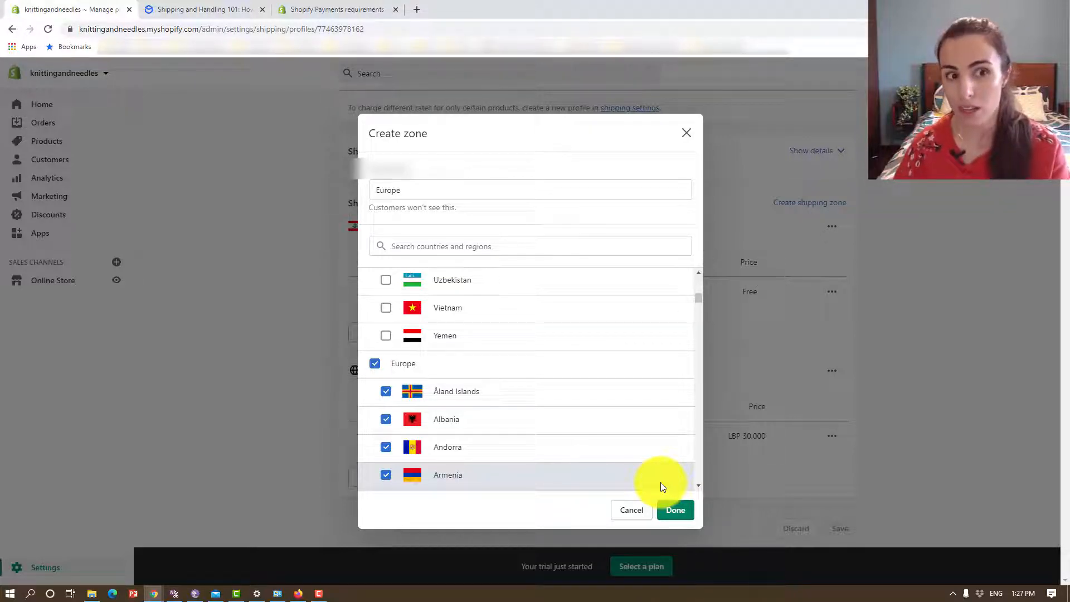
pyautogui.click(690, 511)
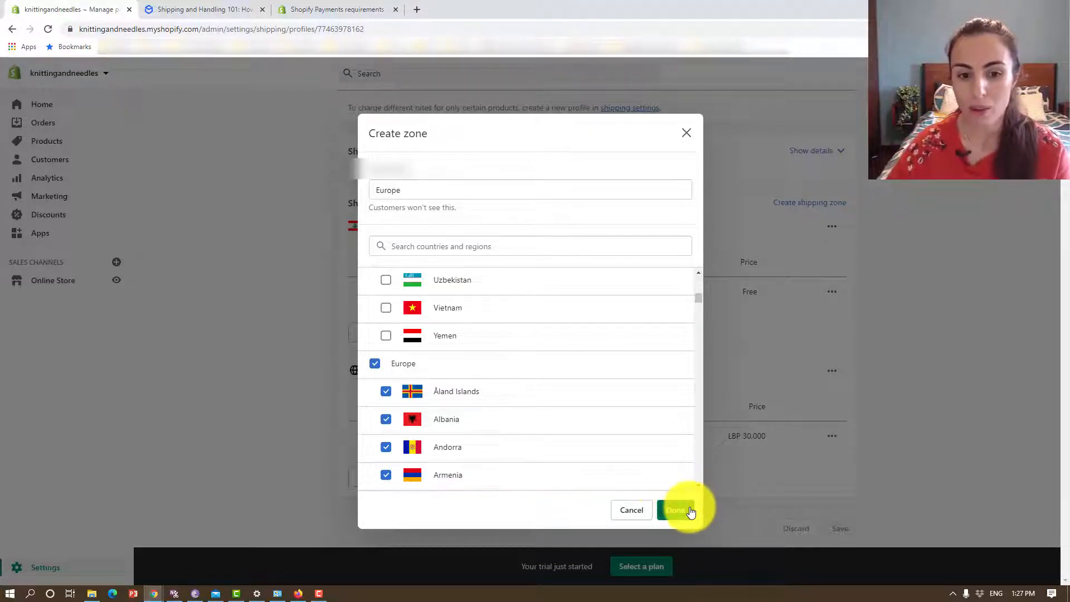
# - Start a rate for the Europe zone using your own rates and name it Europe
pyautogui.scroll(-1, 393, 421)
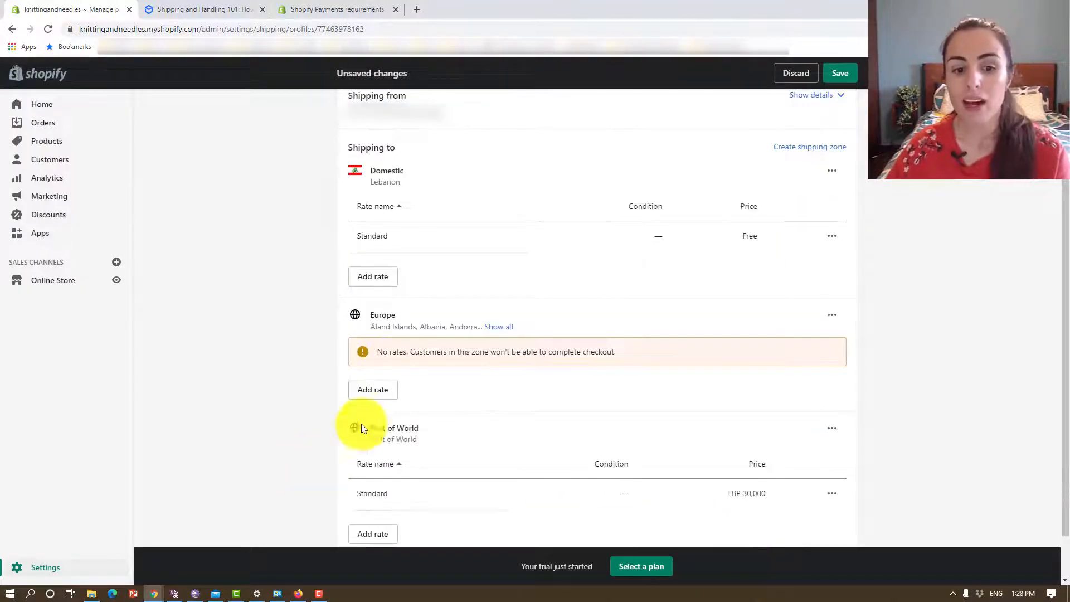
pyautogui.click(375, 389)
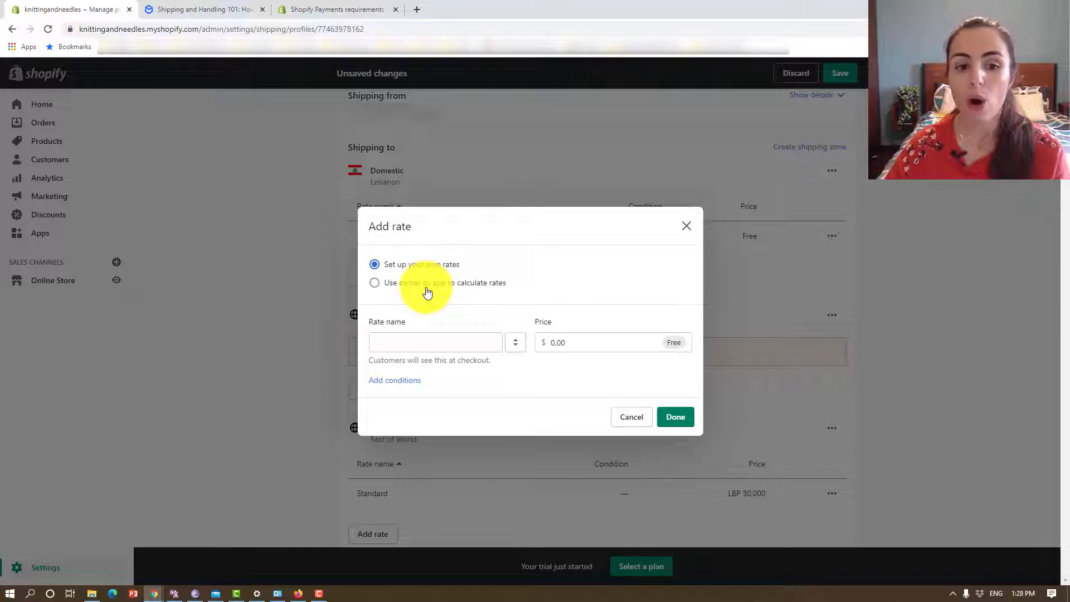
pyautogui.click(427, 285)
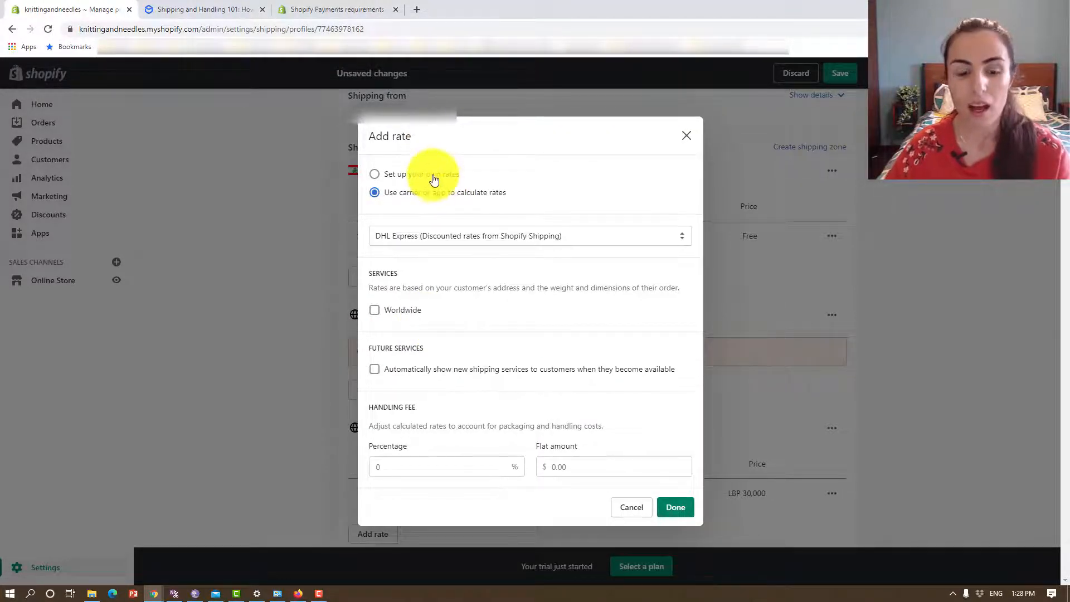
pyautogui.click(430, 174)
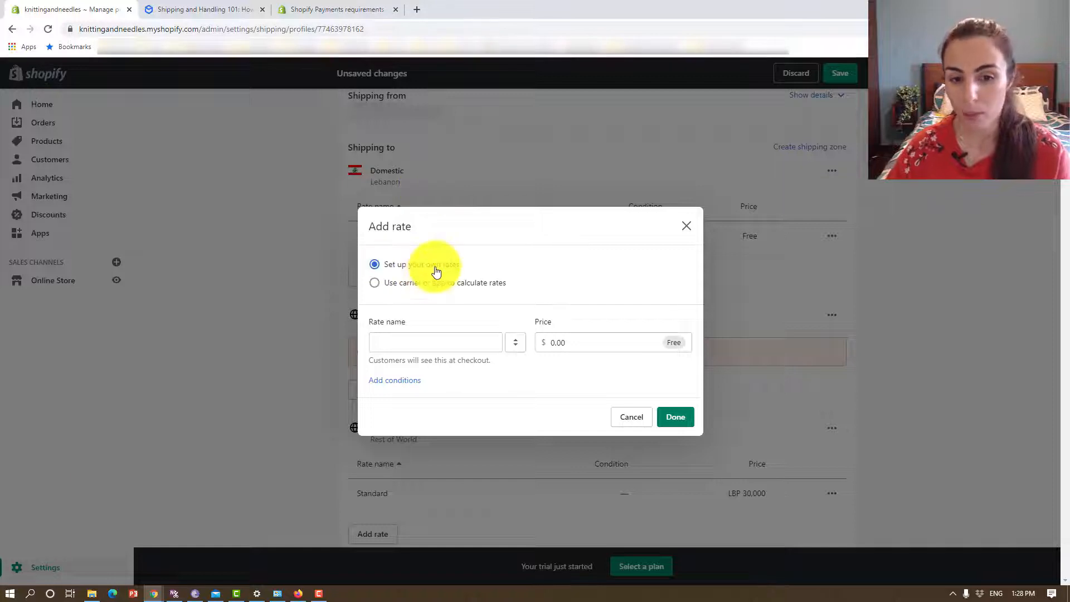
pyautogui.click(429, 352)
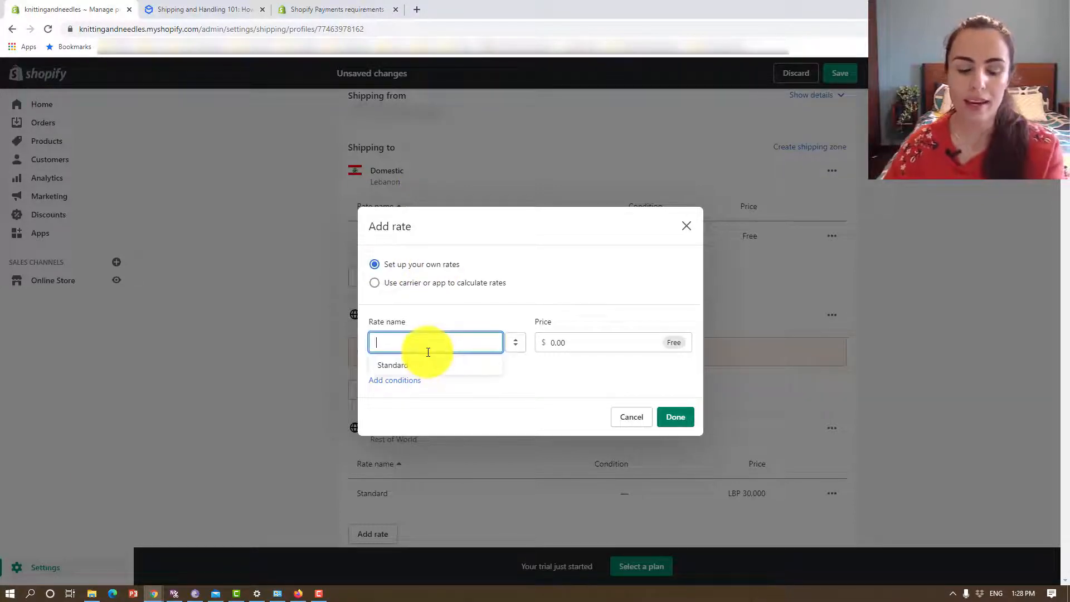
pyautogui.write('Eur')
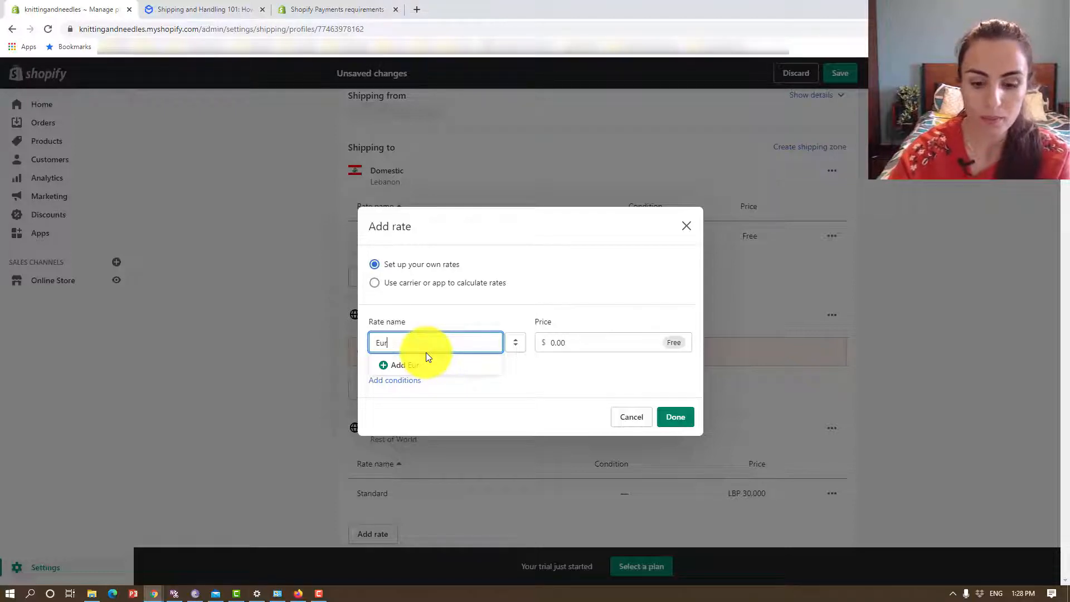
pyautogui.write('ope')
pyautogui.click(584, 342)
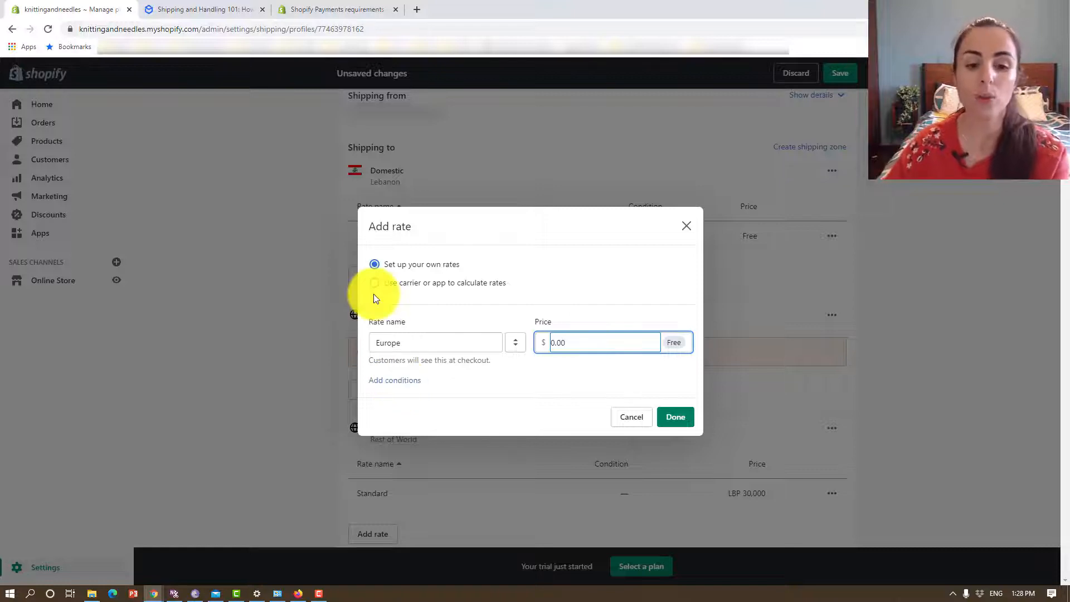
# - Add a condition based on item weight to the Europe rate, with a minimum of 0.1 kg and a maximum of 1 kg
pyautogui.click(410, 381)
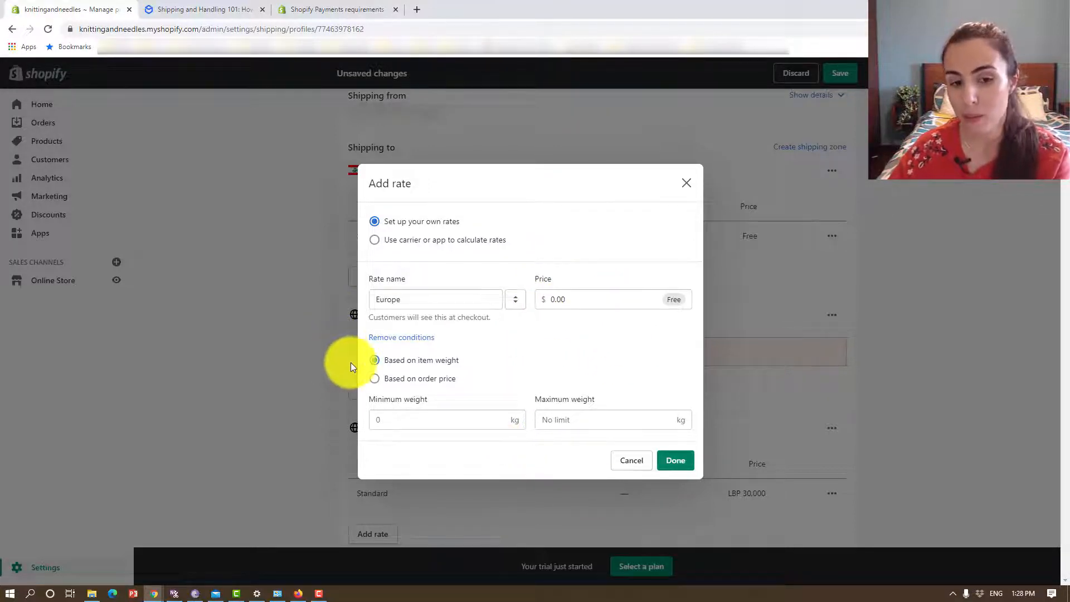
pyautogui.click(421, 380)
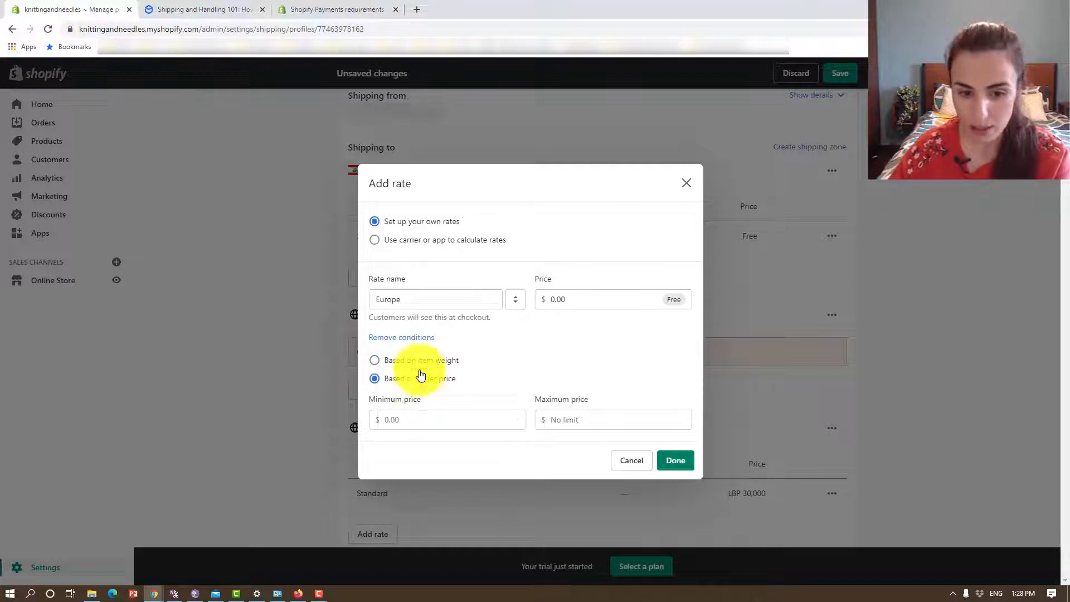
pyautogui.click(418, 360)
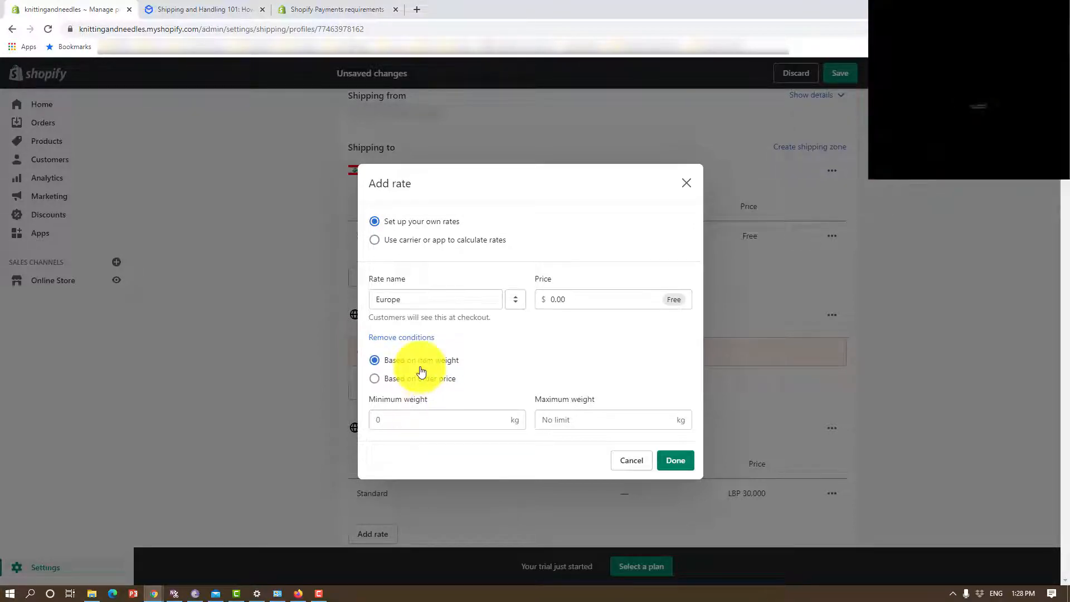
pyautogui.click(425, 421)
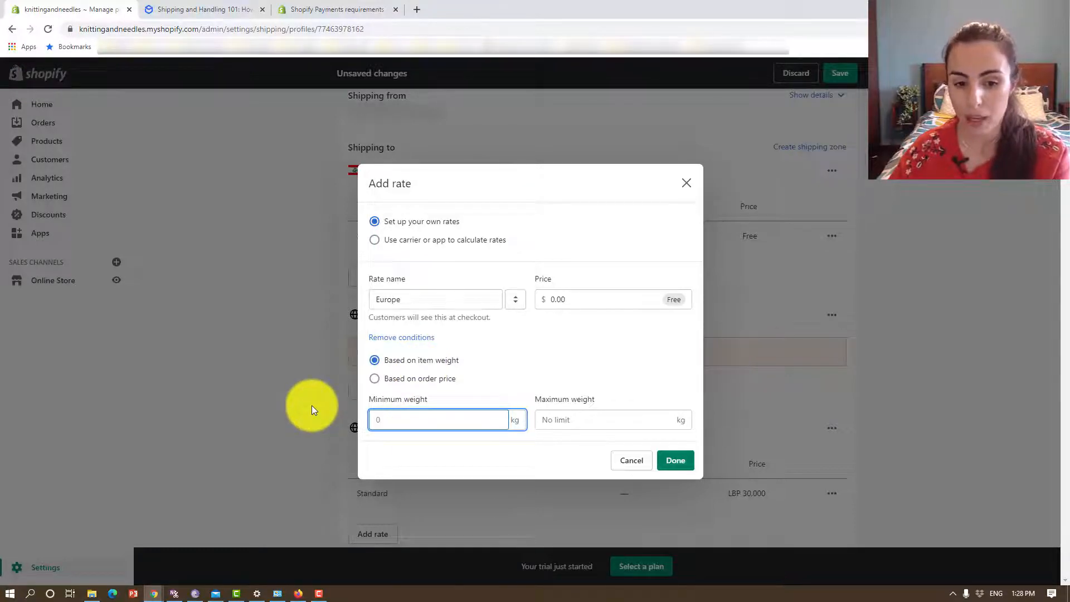
pyautogui.write('10')
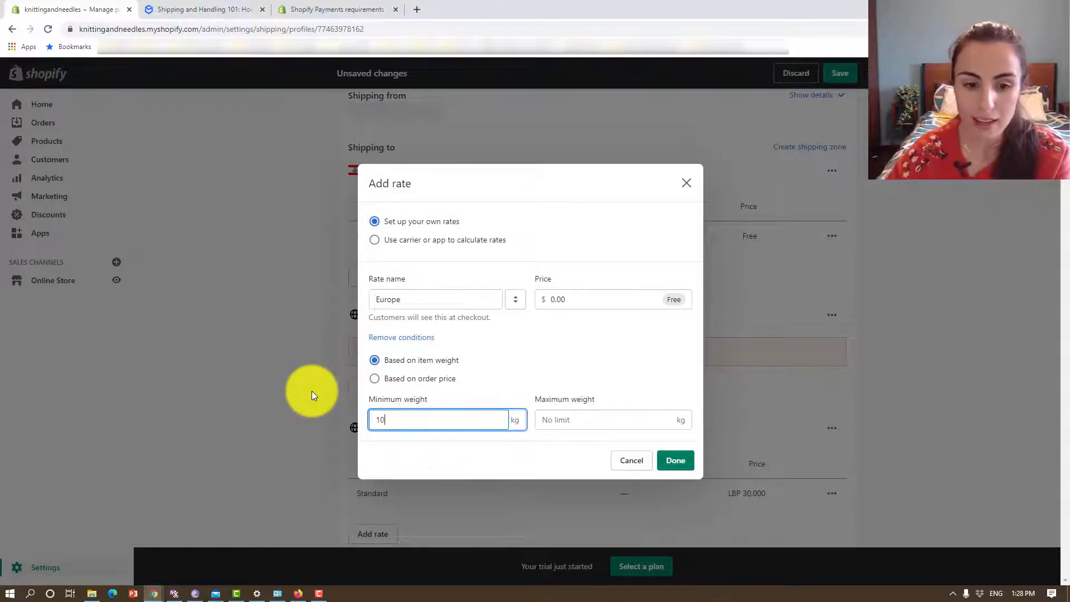
pyautogui.doubleClick(381, 421)
pyautogui.write('0.1')
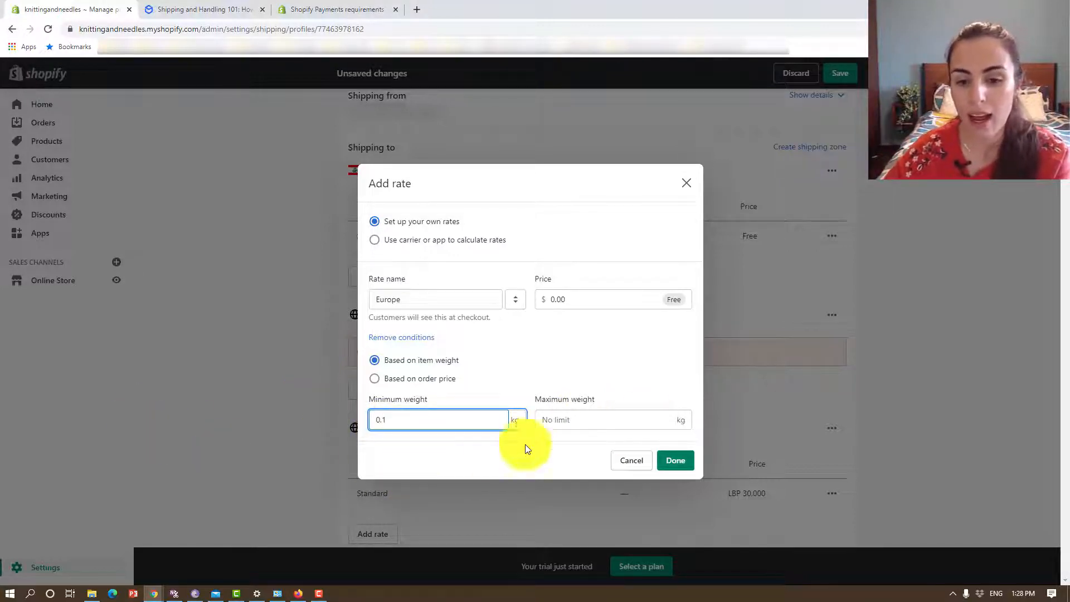
pyautogui.click(587, 422)
pyautogui.write('1')
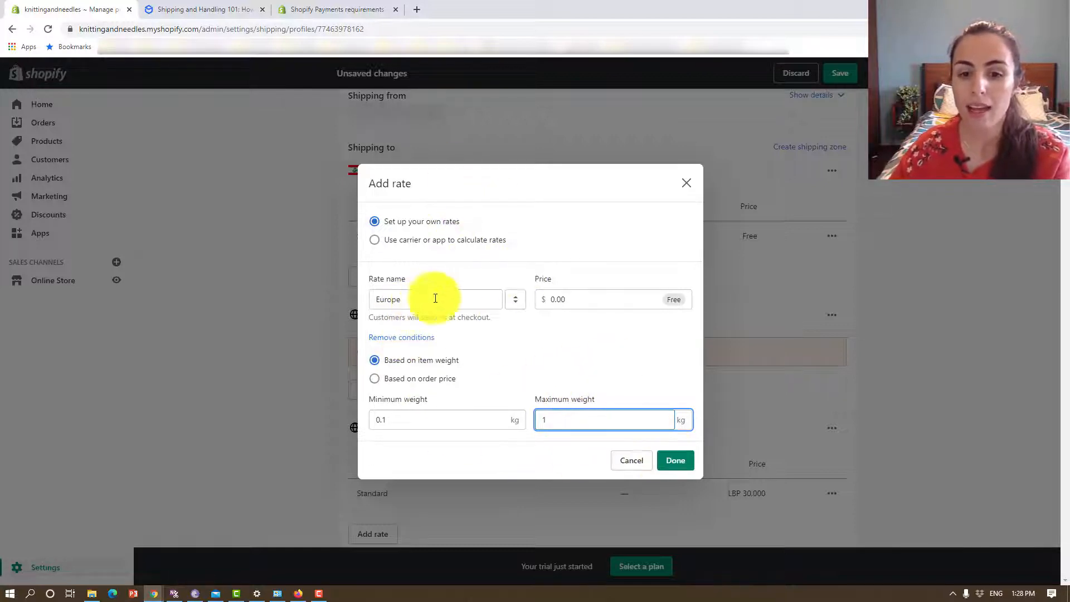
# - Set the Europe rate's price to $10 and finish adding the rate
pyautogui.click(591, 301)
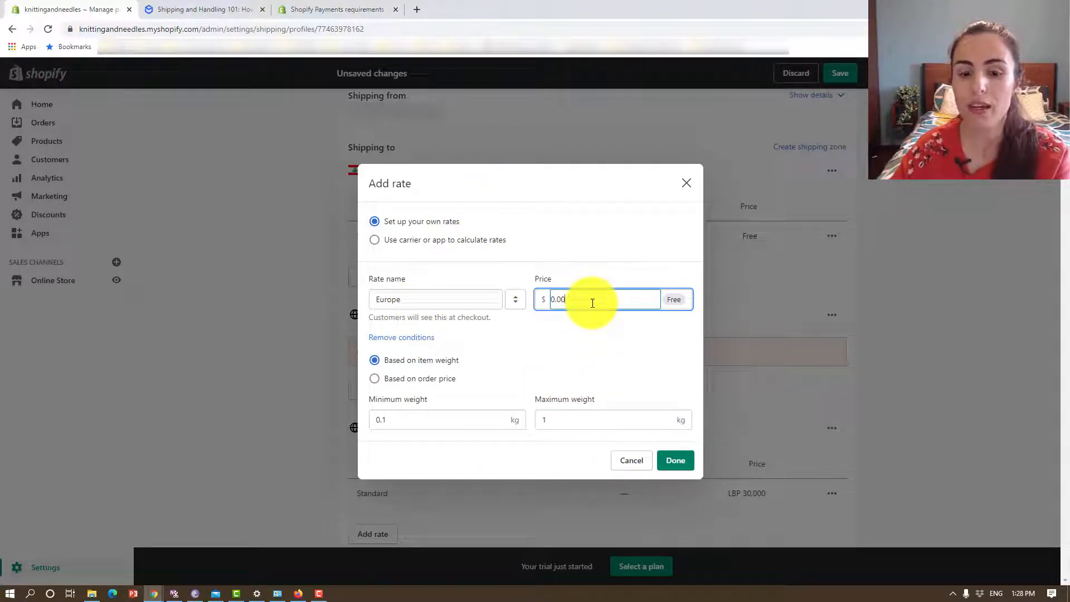
pyautogui.press('BackSpace')
pyautogui.press('BackSpace')
pyautogui.press('BackSpace')
pyautogui.press('BackSpace')
pyautogui.write('10')
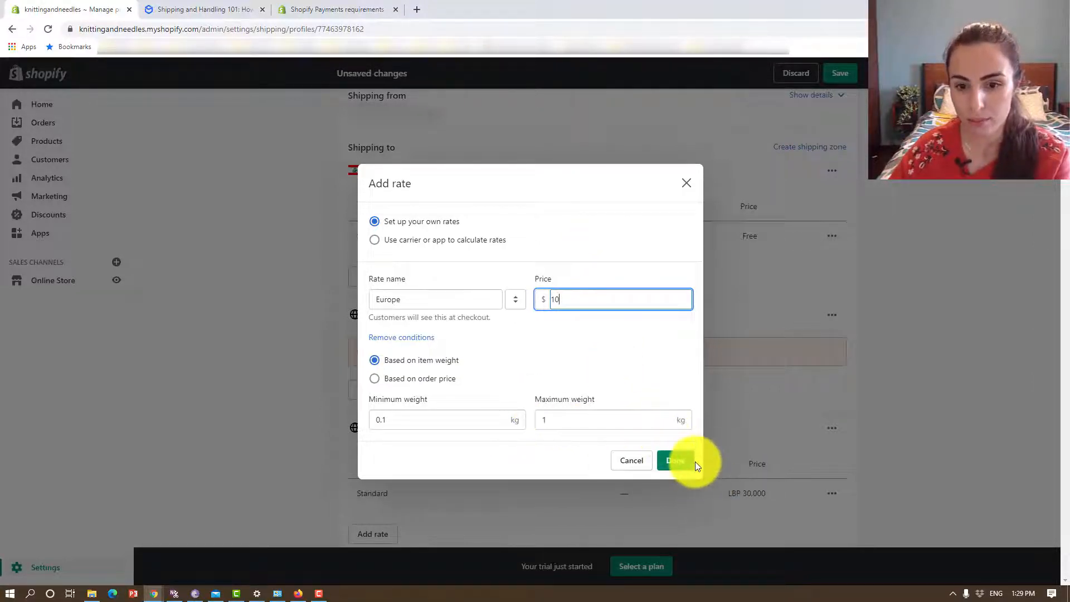
pyautogui.click(681, 464)
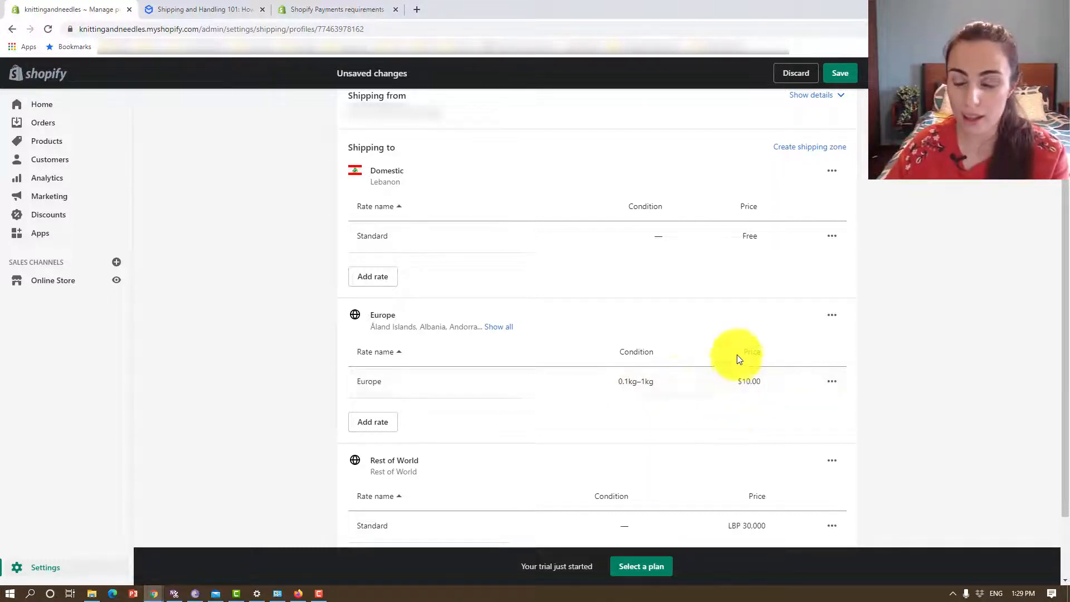
# - Start another rate for the Europe zone and name it Europe 2
pyautogui.click(360, 426)
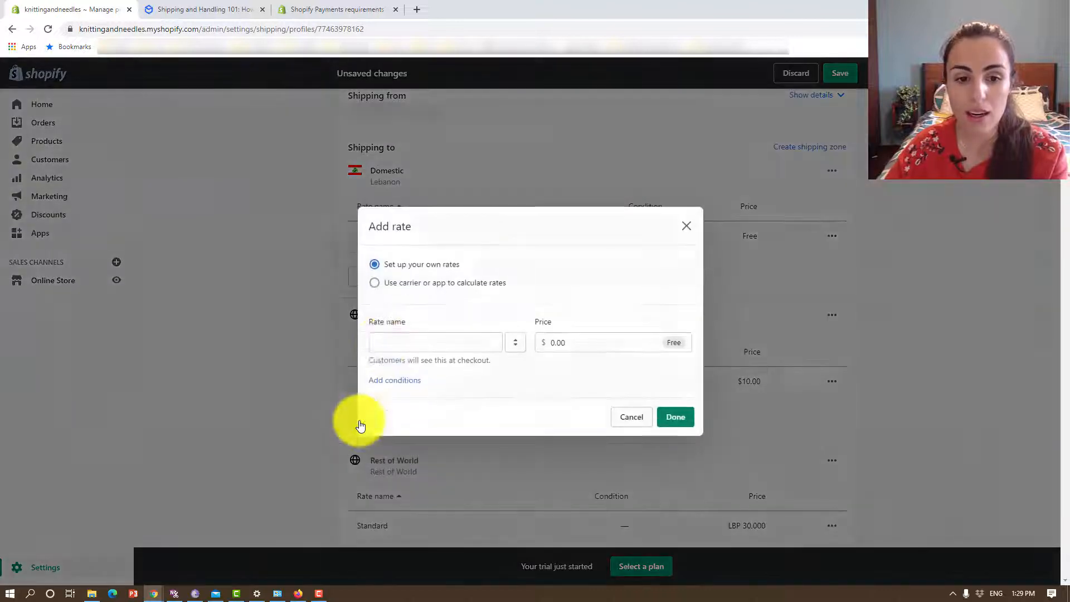
pyautogui.click(399, 350)
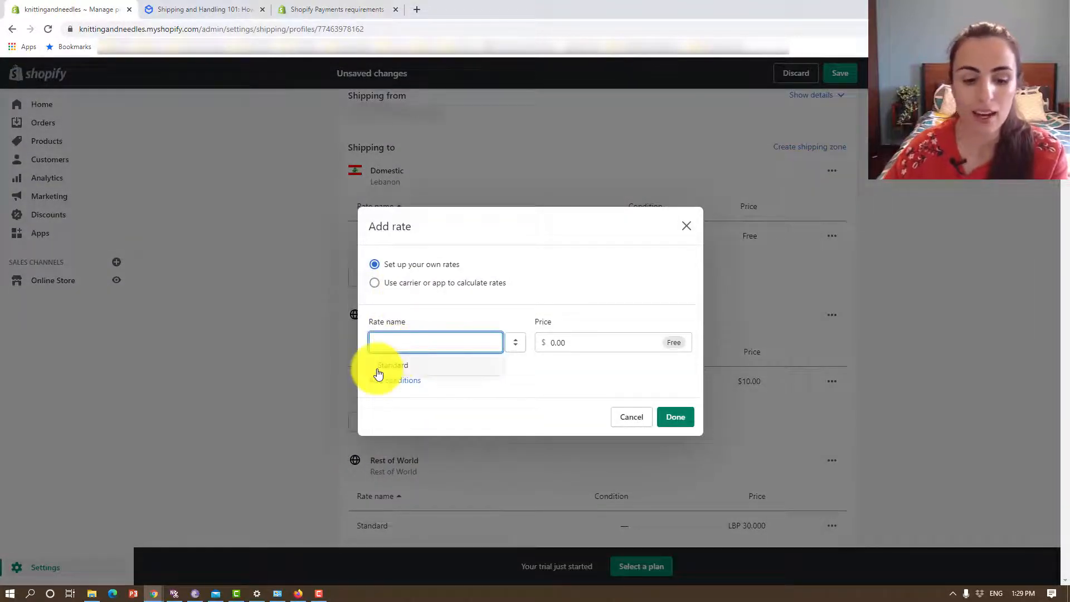
pyautogui.write('Europe 2')
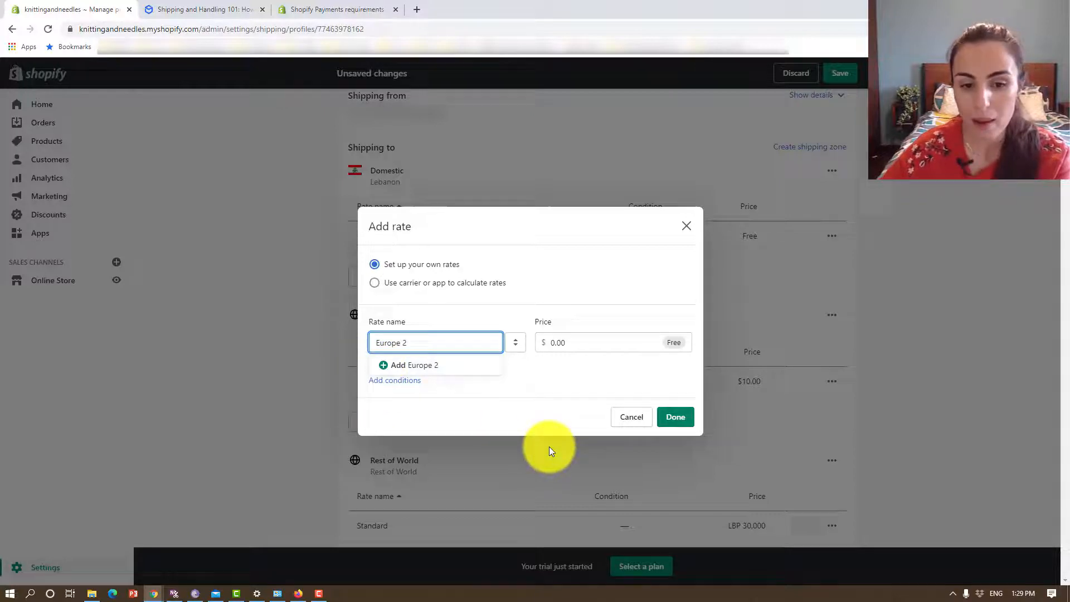
# - Add an item weight condition of 1.1 kg to 2 kg to the Europe 2 rate, price it at $15, and finish adding it
pyautogui.click(379, 382)
pyautogui.click(424, 420)
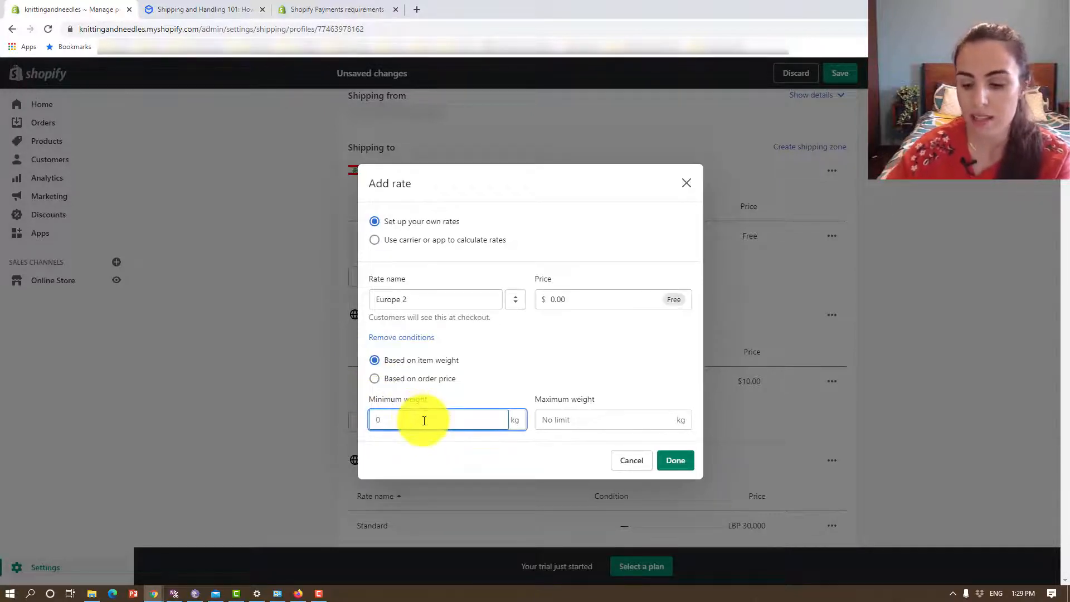
pyautogui.write('1.1')
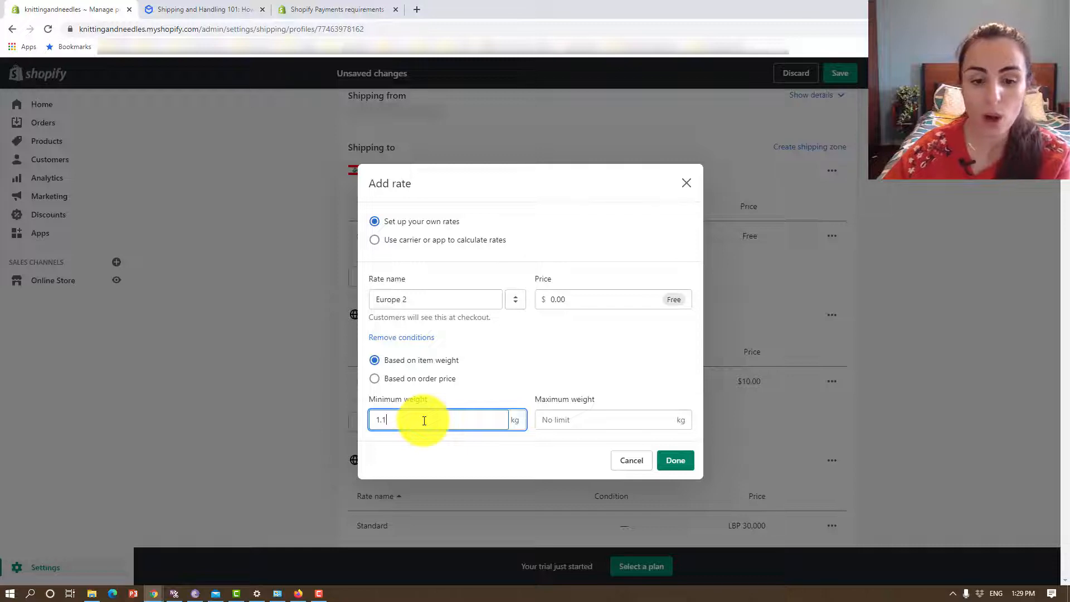
pyautogui.click(608, 412)
pyautogui.write('2')
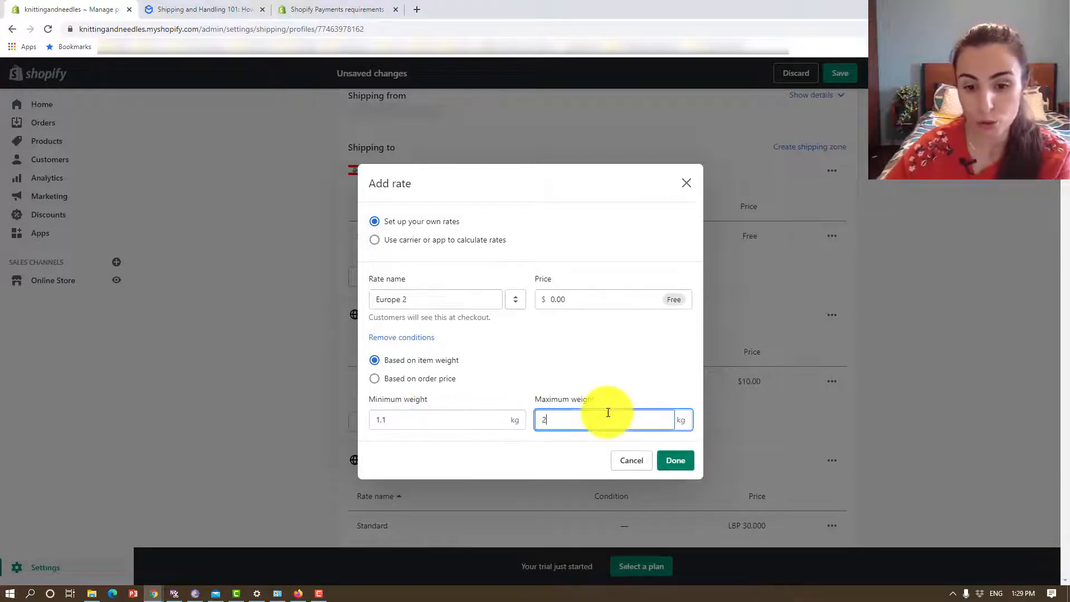
pyautogui.click(572, 301)
pyautogui.write('15')
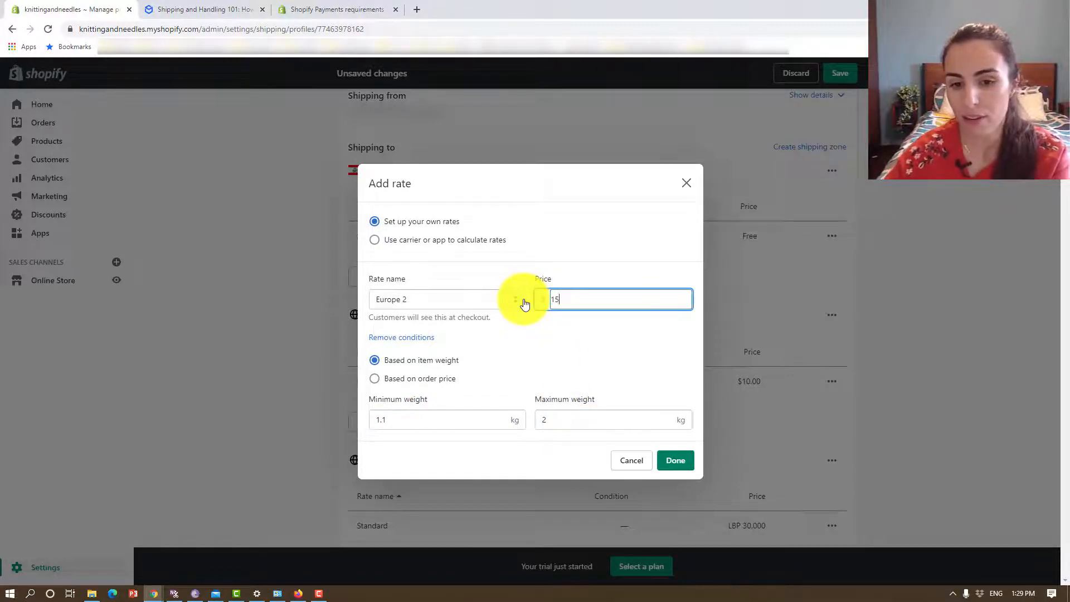
pyautogui.click(676, 461)
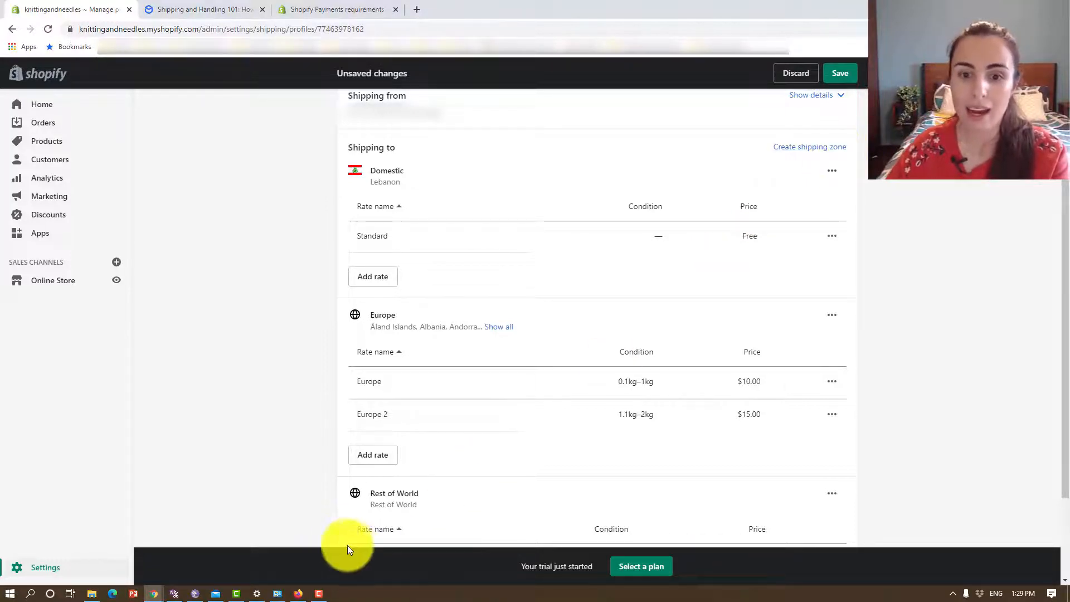
# - Start a carrier-calculated rate for the Europe zone using UPS discounted rates and select the UPS Standard service
pyautogui.click(377, 459)
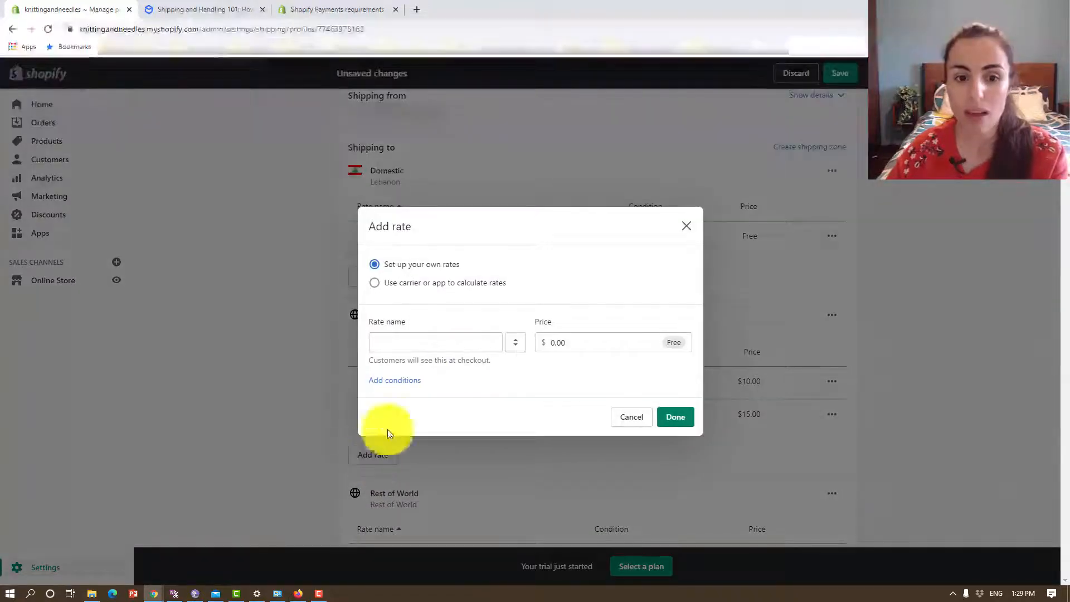
pyautogui.click(403, 288)
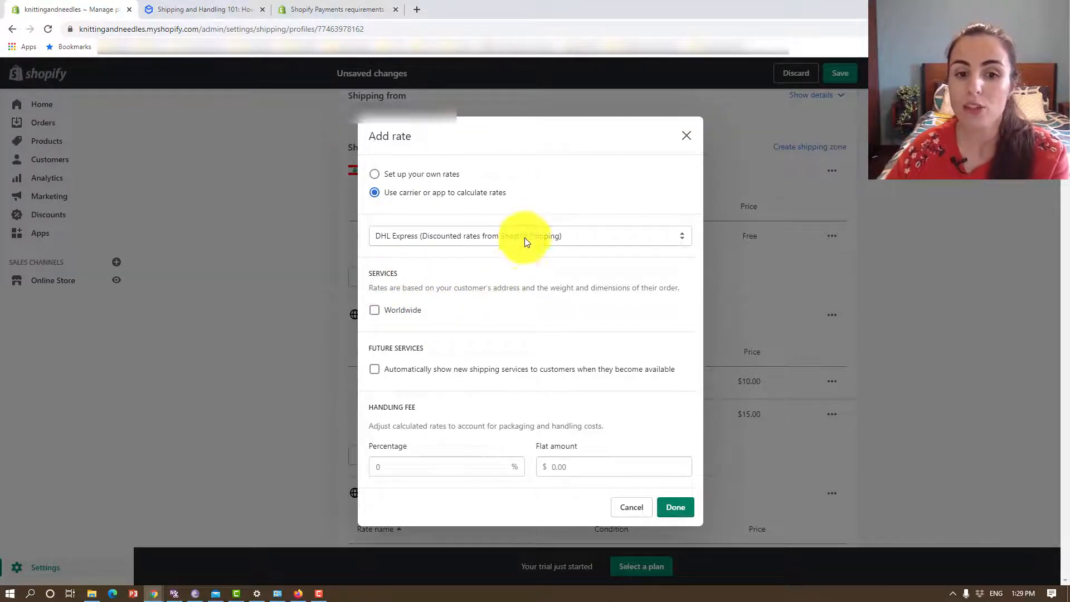
pyautogui.click(525, 236)
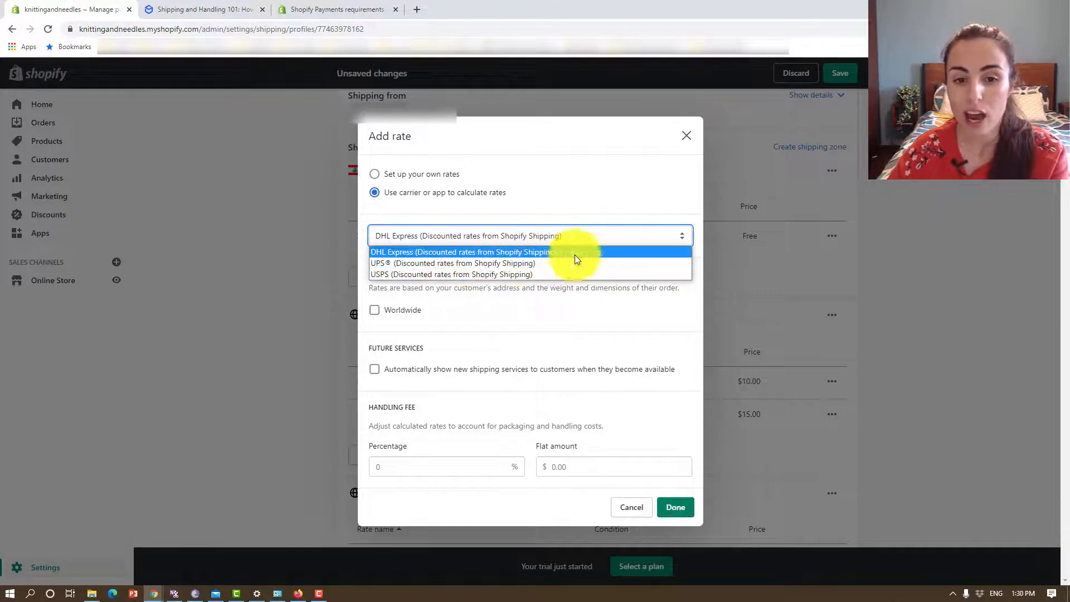
pyautogui.click(539, 263)
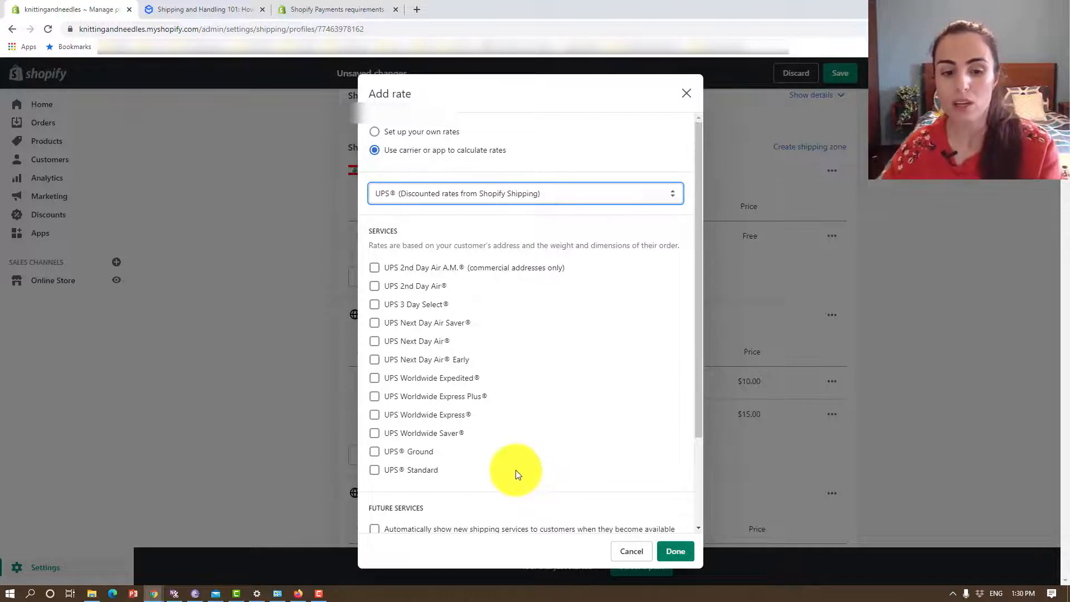
pyautogui.scroll(-1, 490, 452)
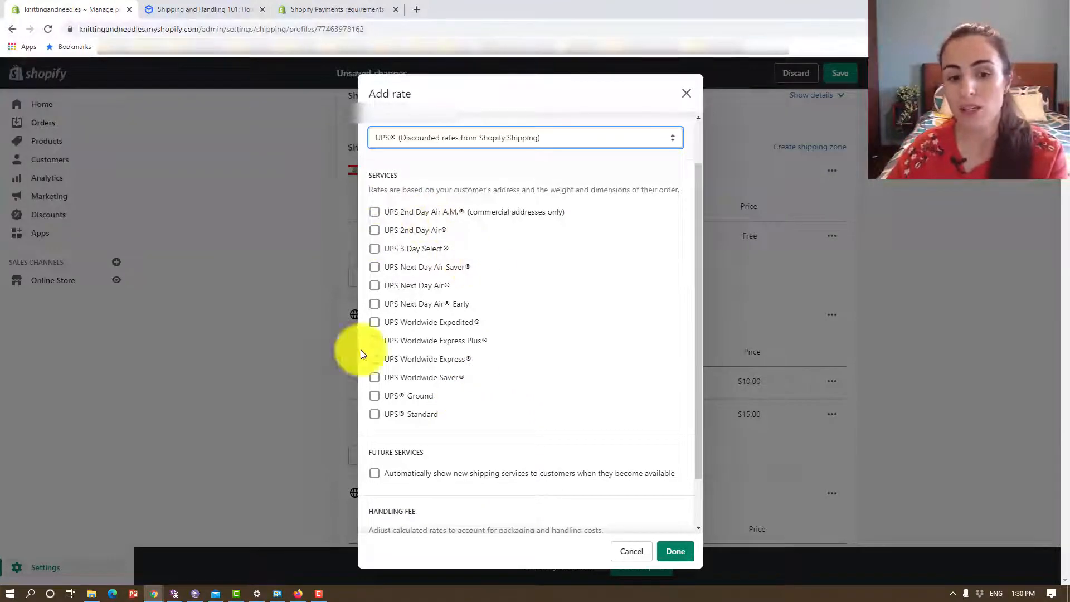
pyautogui.click(377, 418)
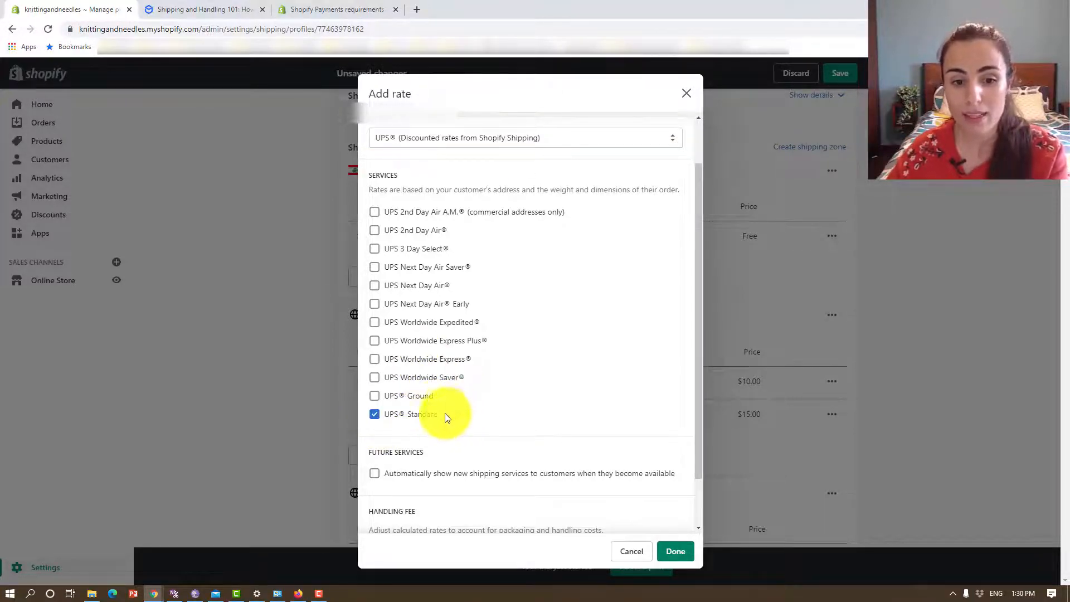
# - Search Google for UPS Standard, open the UPS Standard shipping page to read about the service, and return to the Shopify rate
pyautogui.moveTo(445, 415); pyautogui.dragTo(382, 420)
pyautogui.rightClick(399, 415)
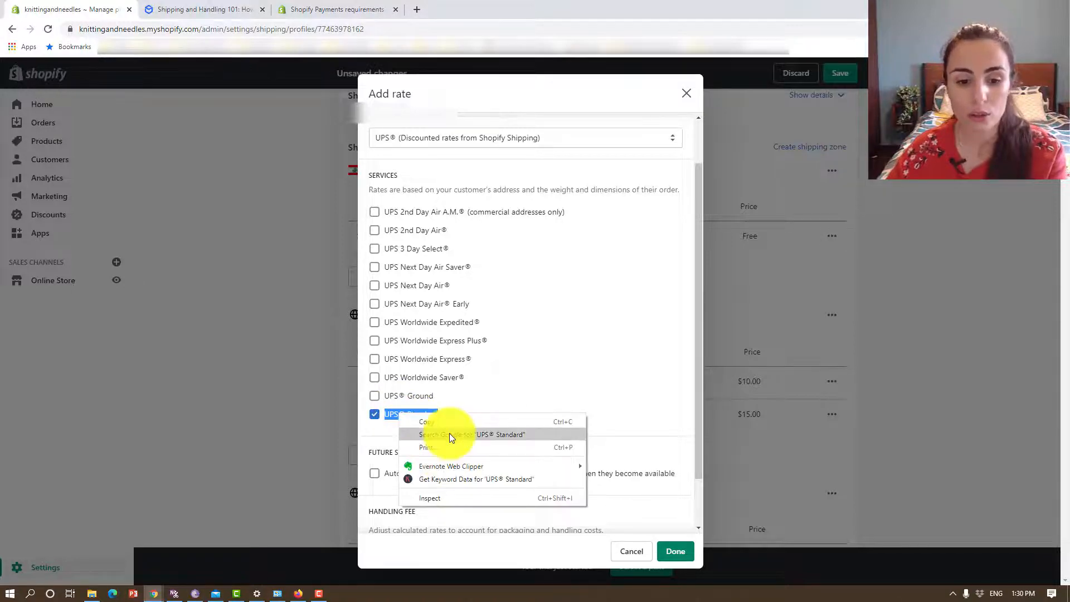
pyautogui.click(452, 435)
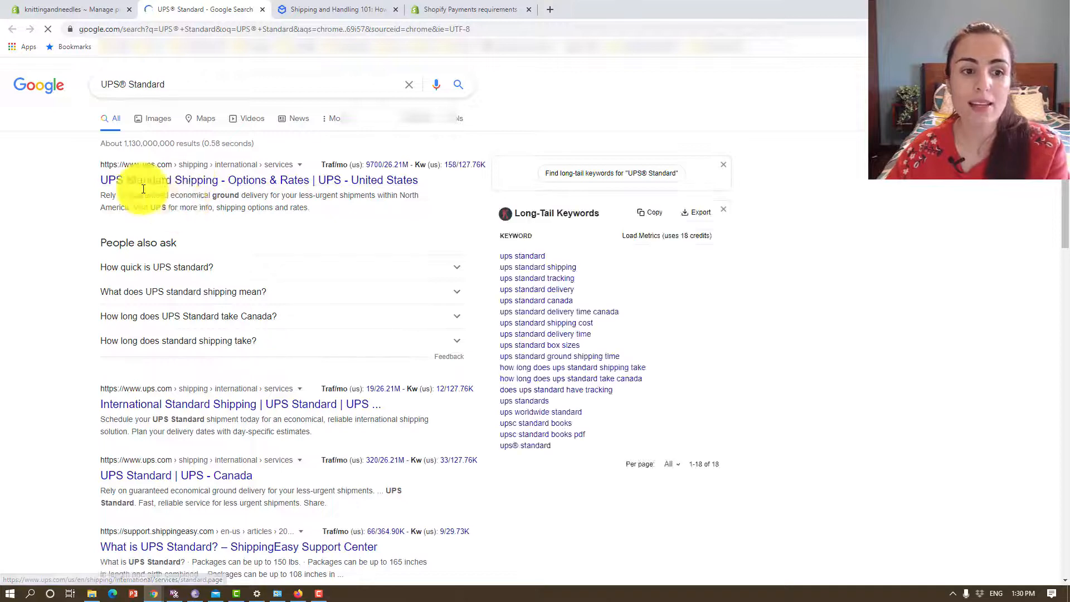
pyautogui.click(144, 189)
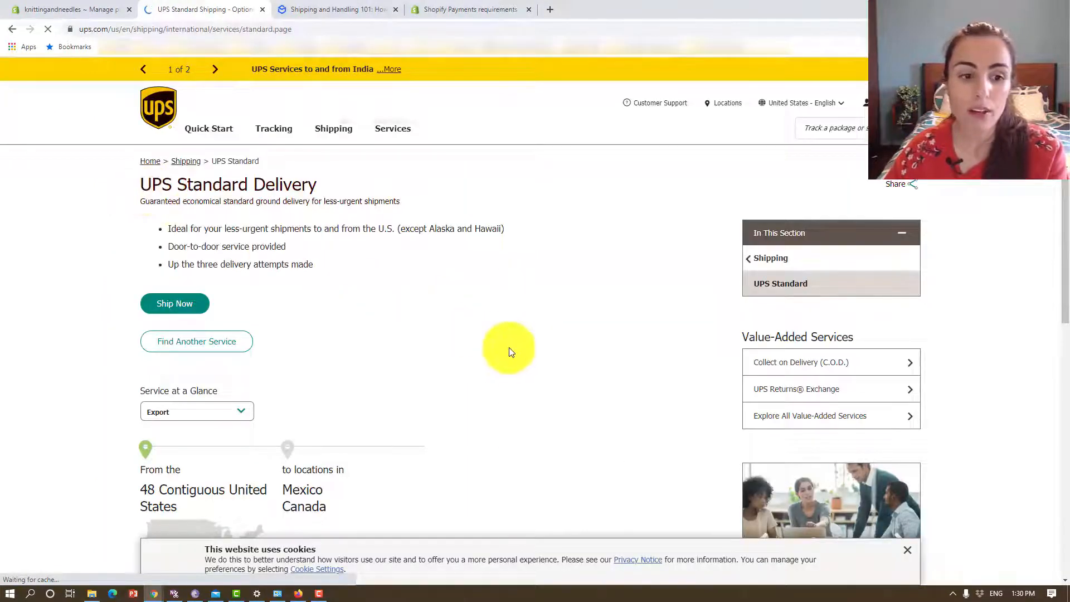
pyautogui.click(67, 5)
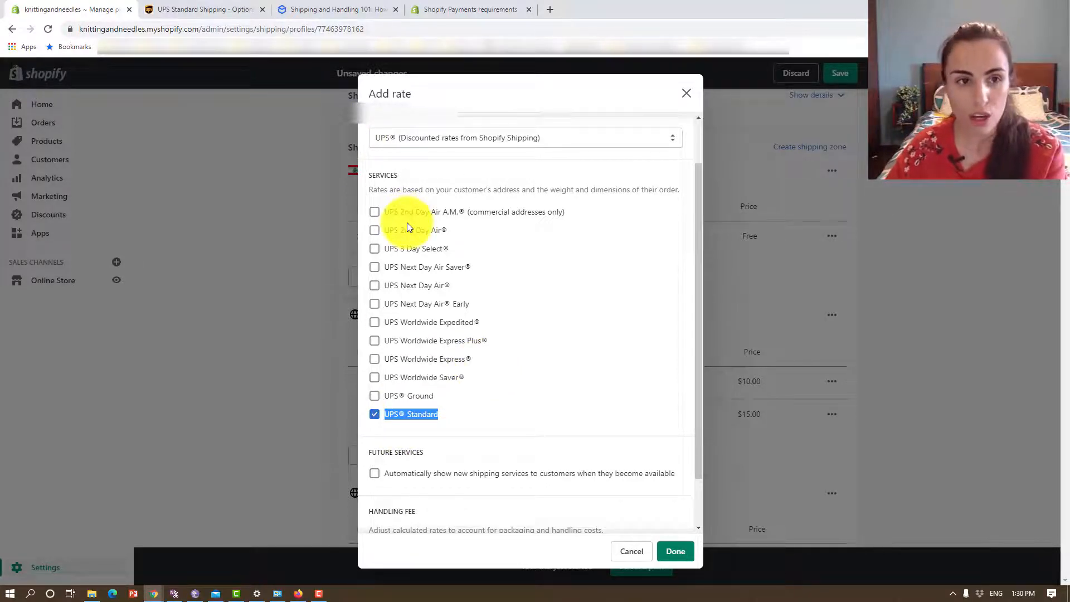
# - Enable automatically showing new shipping services to customers, and cancel the carrier-calculated rate
pyautogui.scroll(-1, 485, 306)
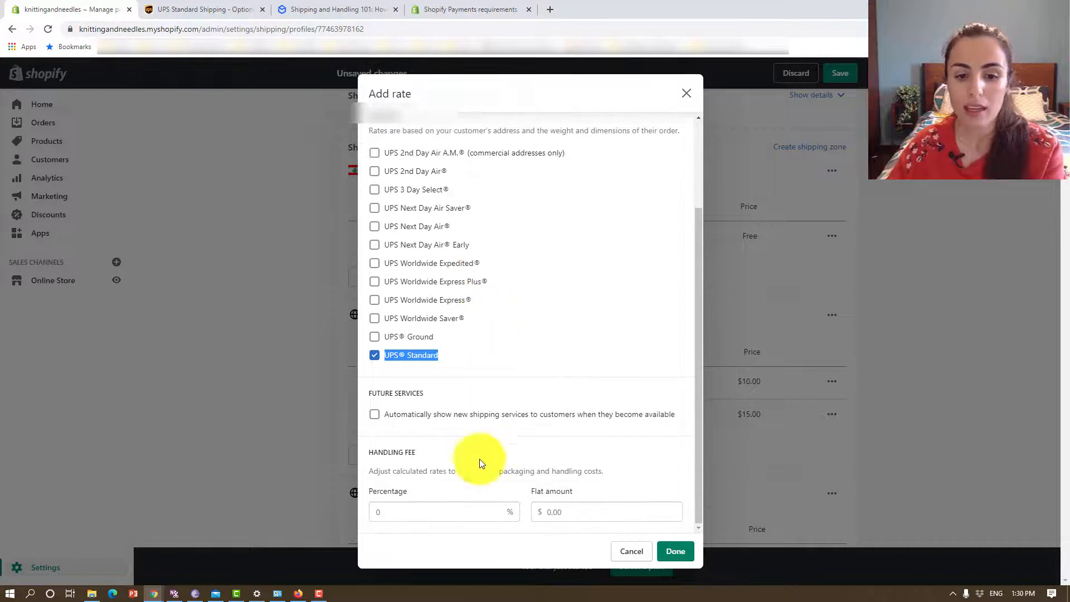
pyautogui.click(375, 418)
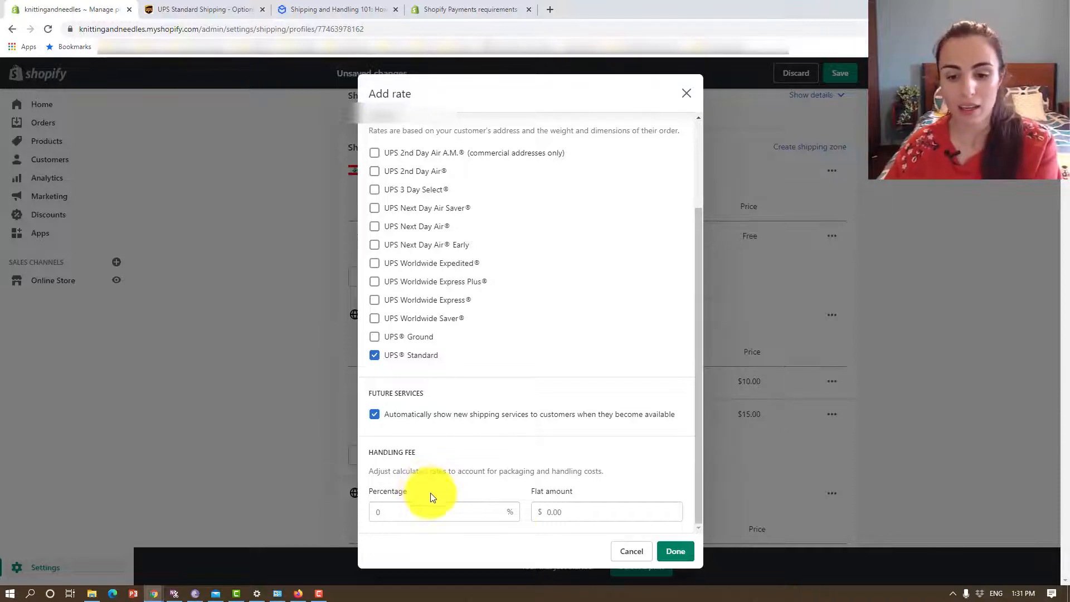
pyautogui.click(632, 558)
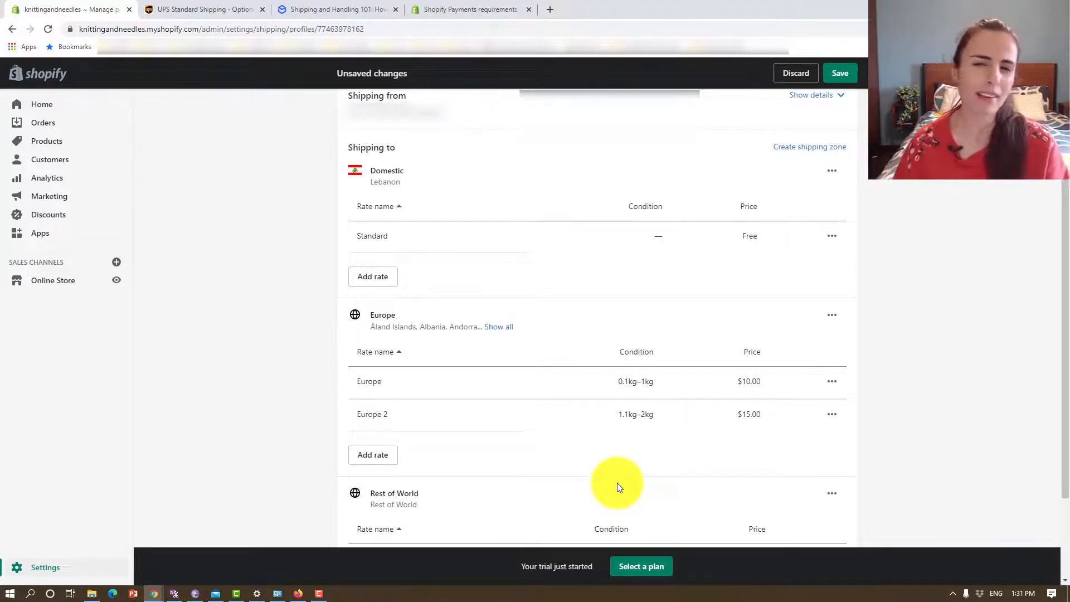
# - Leave the general profile without saving its changes and return to the Shipping and delivery settings
pyautogui.scroll(3, 563, 471)
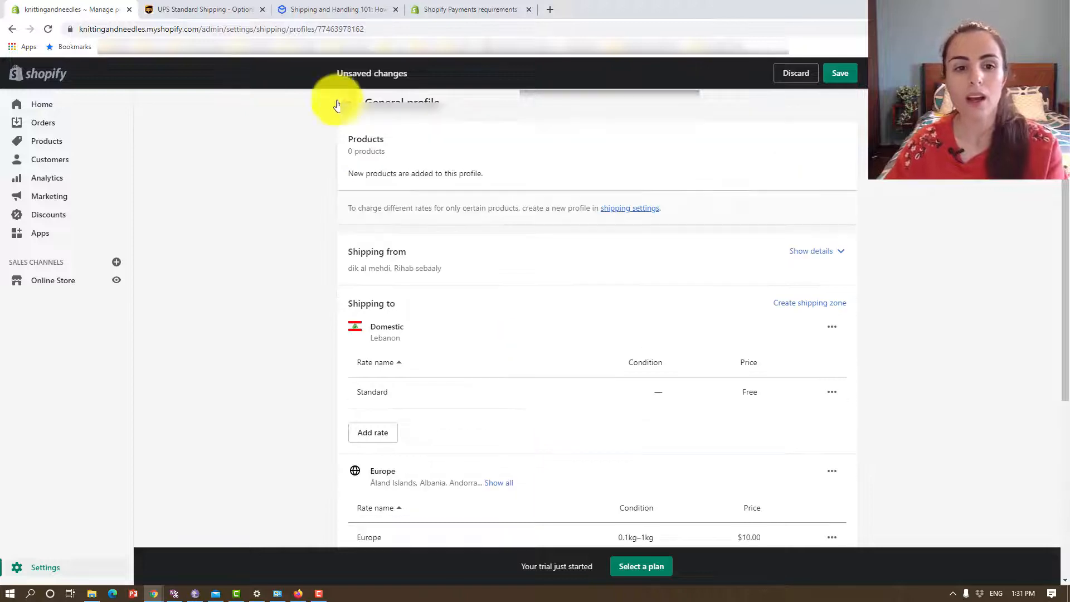
pyautogui.click(344, 101)
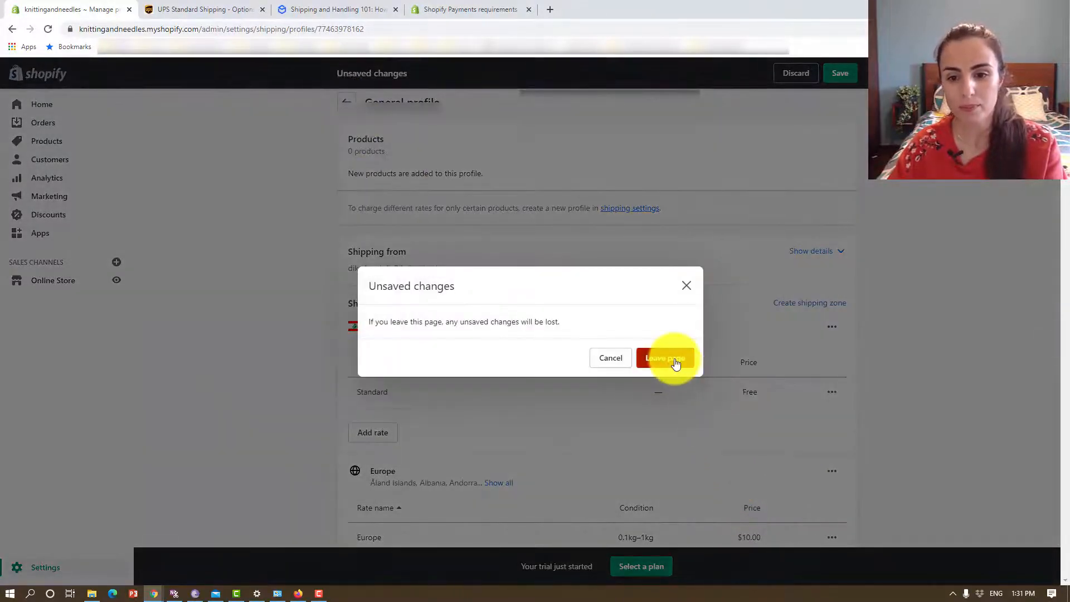
pyautogui.click(669, 374)
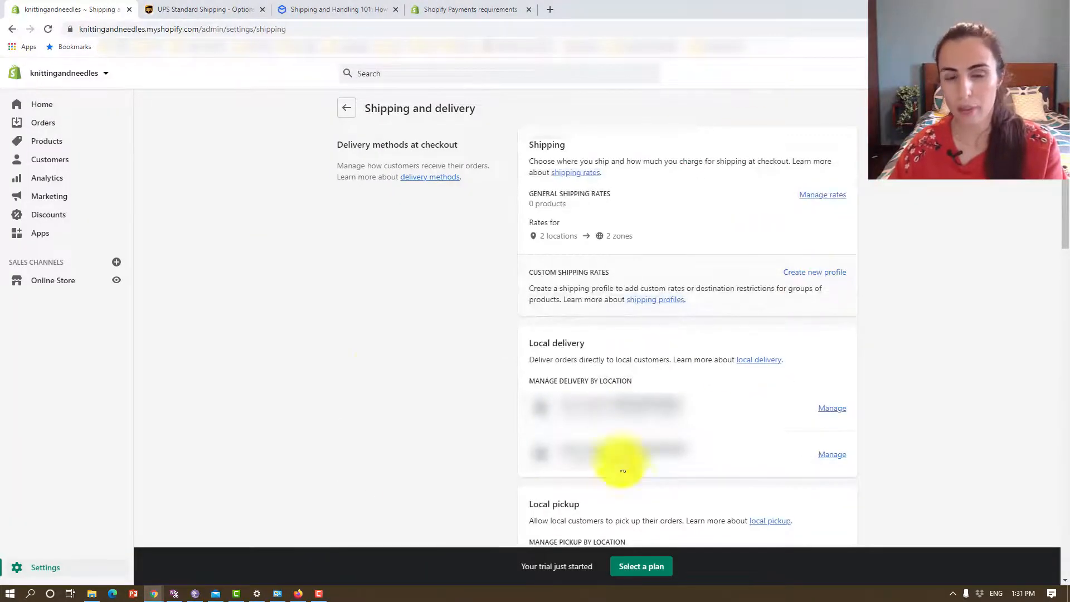
# - Look over local delivery and pickup, view the custom and carrier packaging options for a new package, and close them without adding one
pyautogui.scroll(-3, 665, 312)
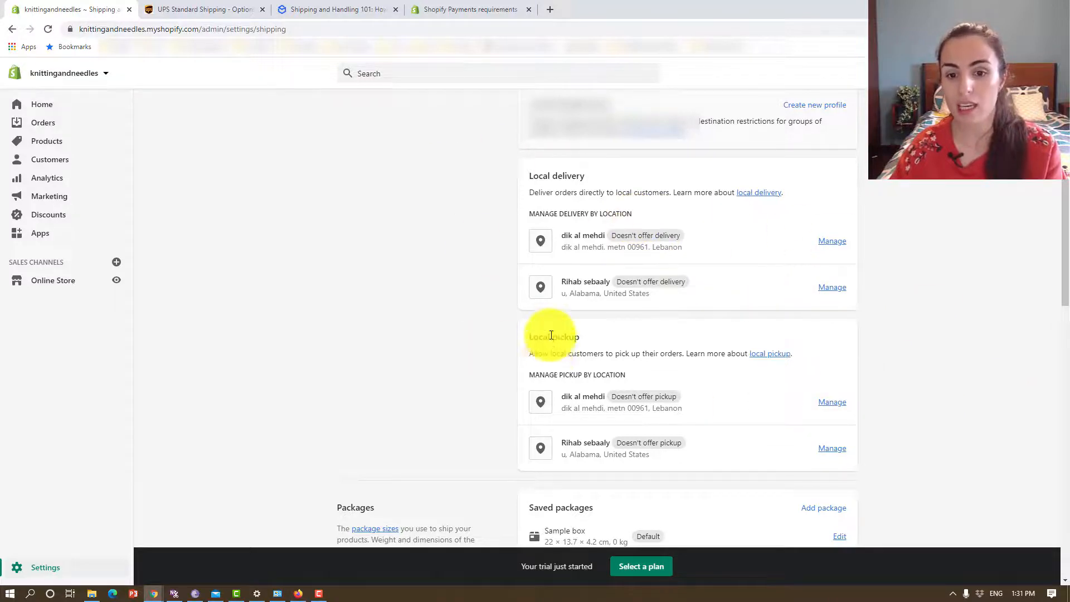
pyautogui.scroll(-2, 552, 337)
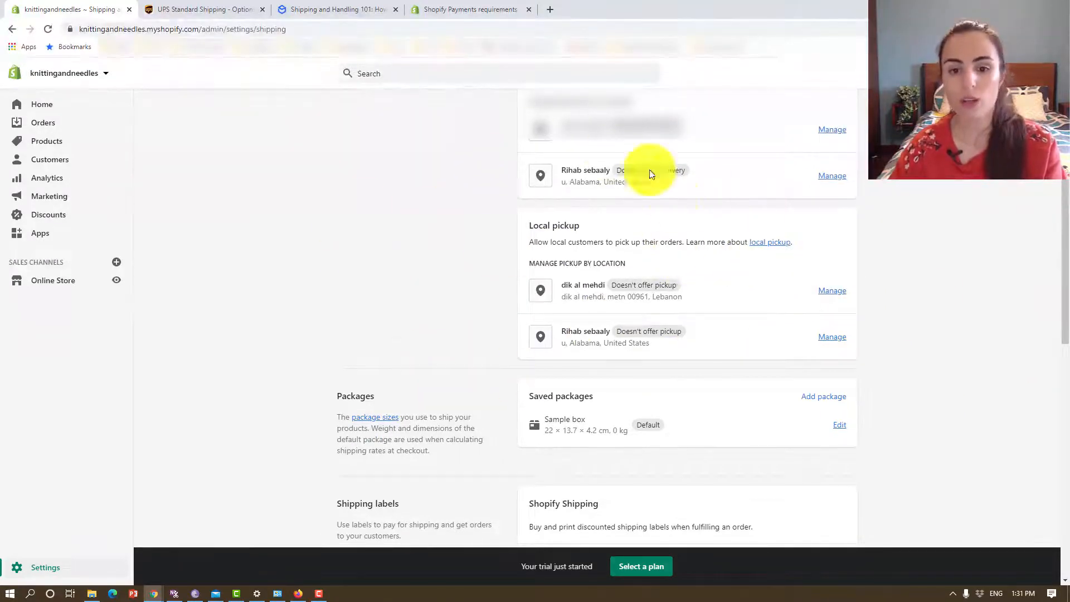
pyautogui.scroll(-4, 621, 349)
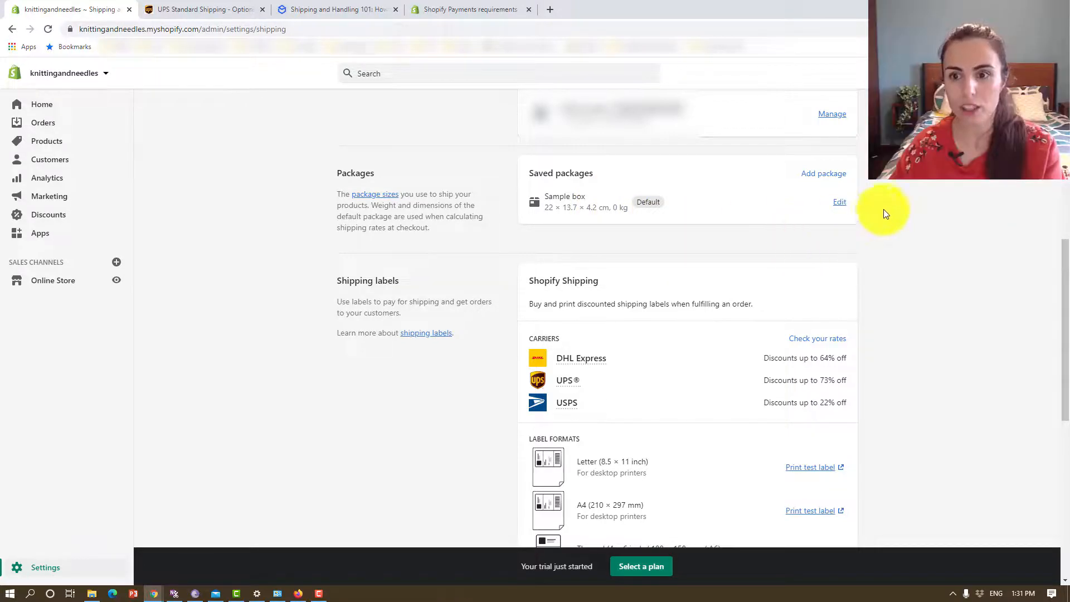
pyautogui.click(834, 175)
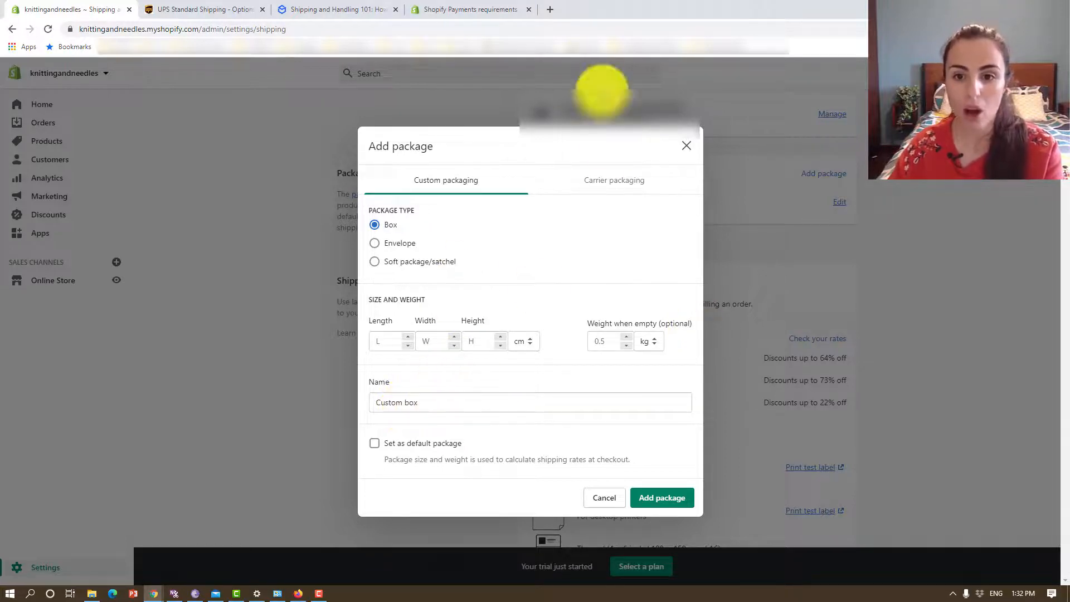
pyautogui.click(613, 181)
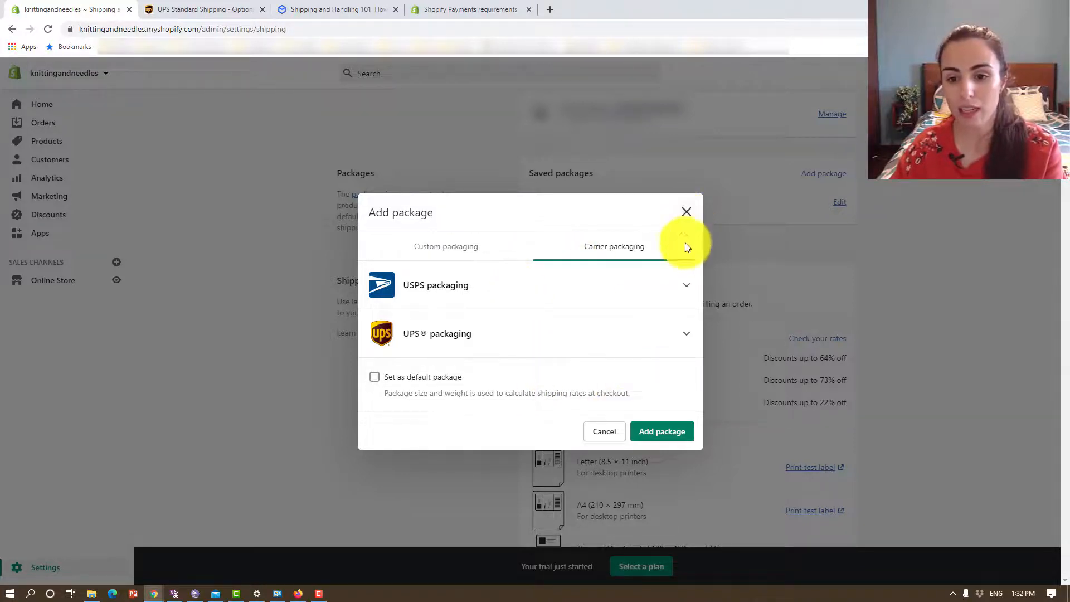
pyautogui.click(686, 212)
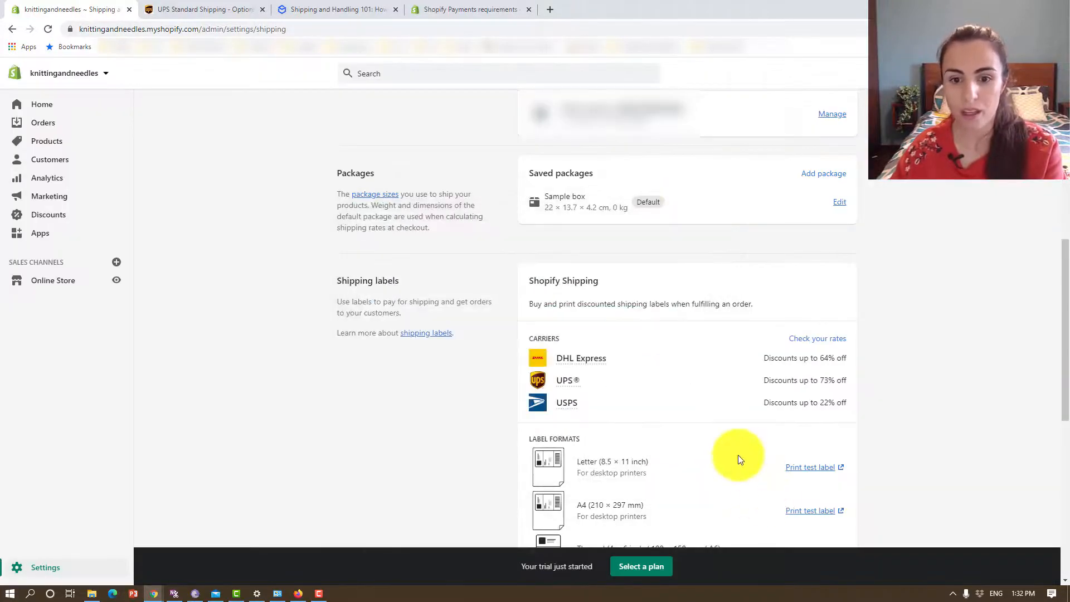
# - Review the shipping labels, packing slips, carrier accounts and custom order fulfillment settings, and return to the delivery methods
pyautogui.scroll(-2, 539, 378)
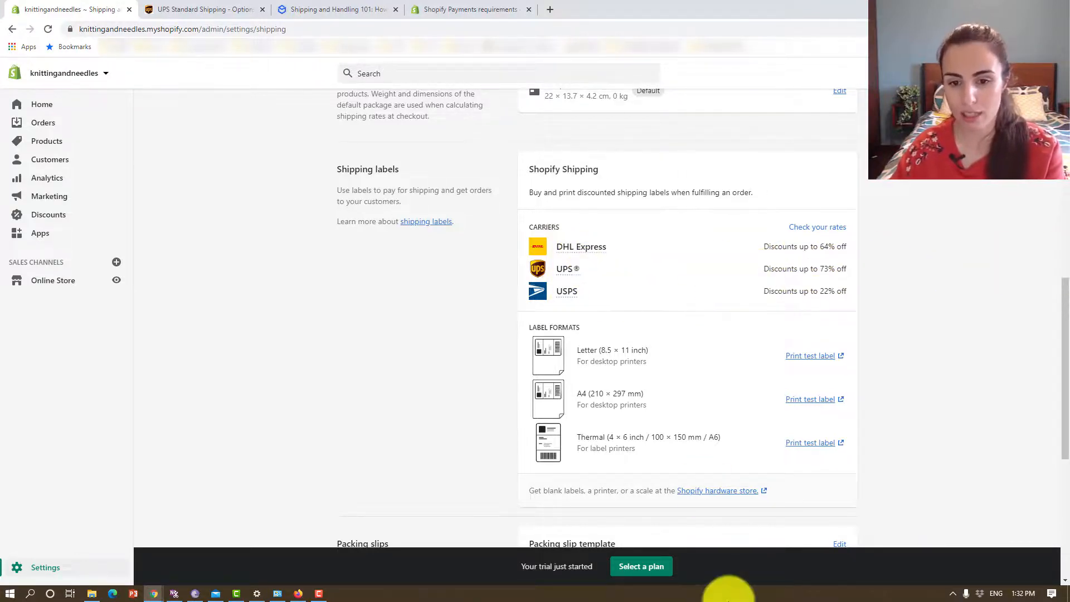
pyautogui.scroll(-3, 582, 376)
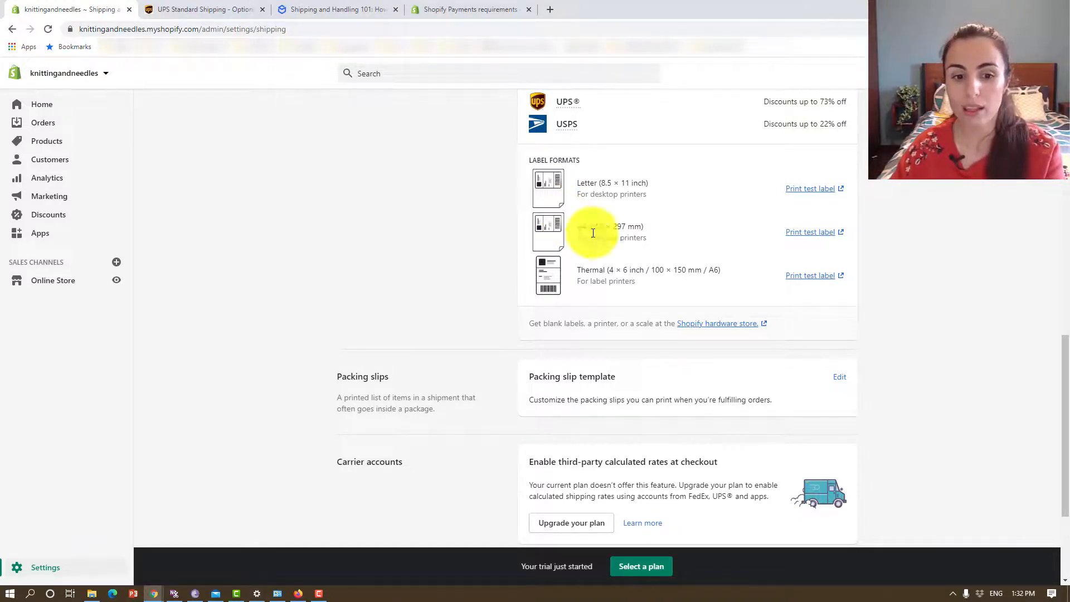
pyautogui.scroll(-3, 620, 245)
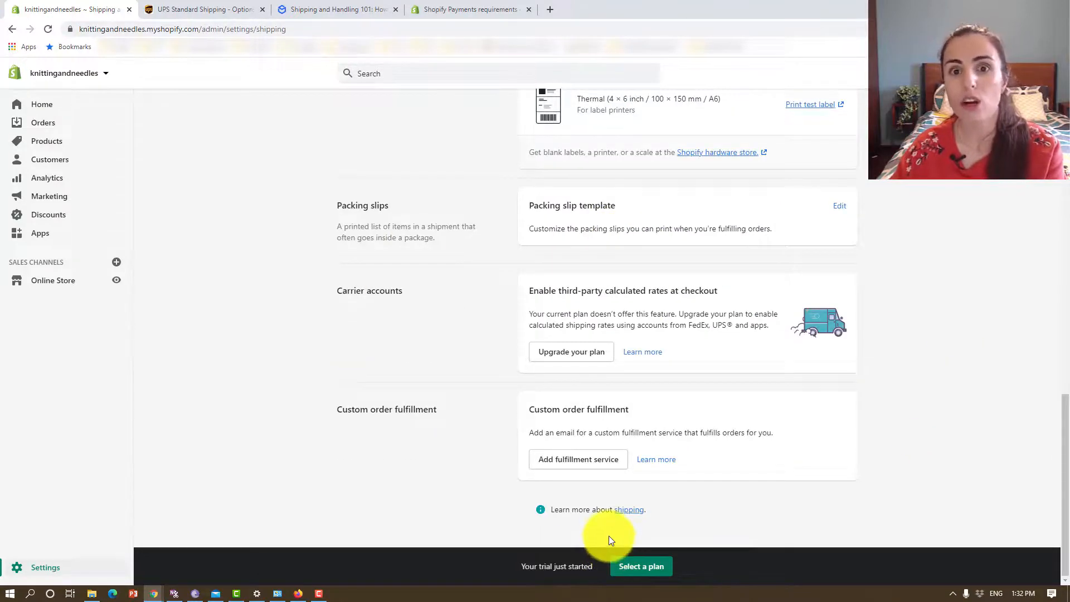
pyautogui.scroll(6, 605, 523)
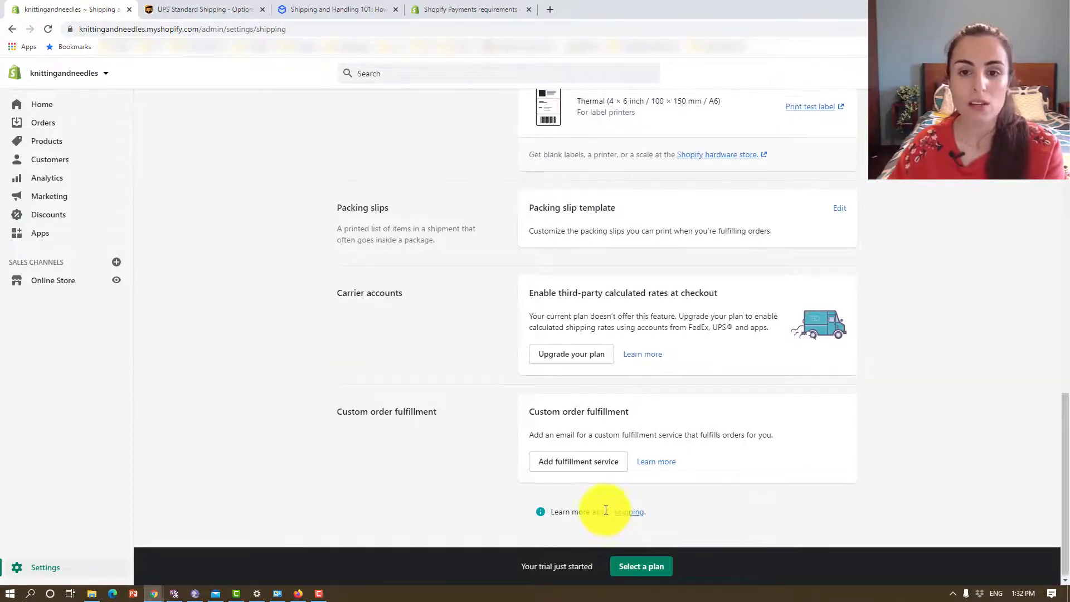
pyautogui.scroll(8, 596, 460)
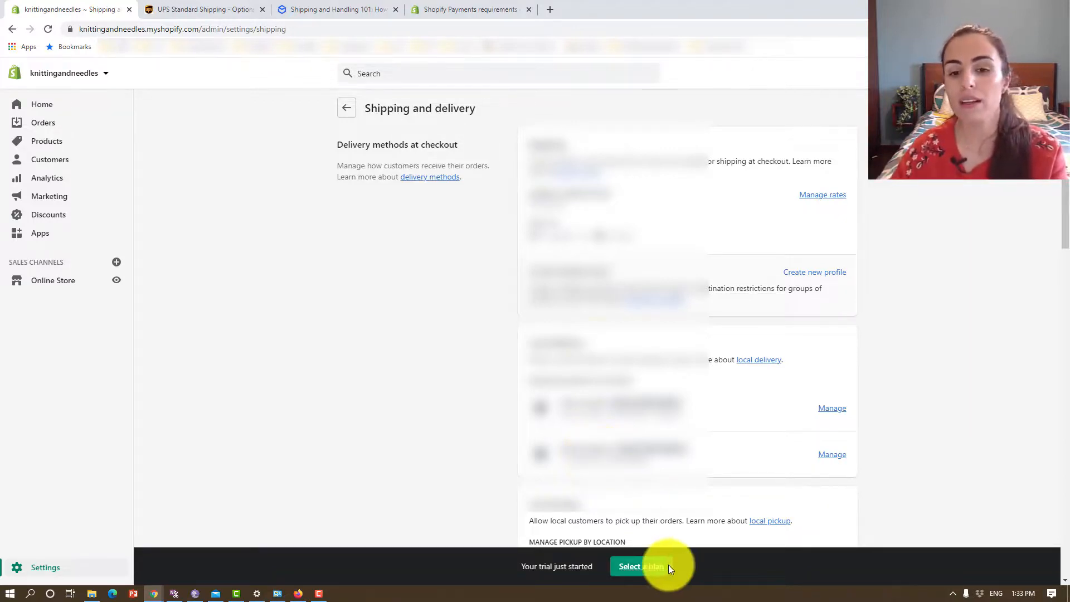
pyautogui.scroll(-1, 592, 343)
pyautogui.scroll(1, 597, 345)
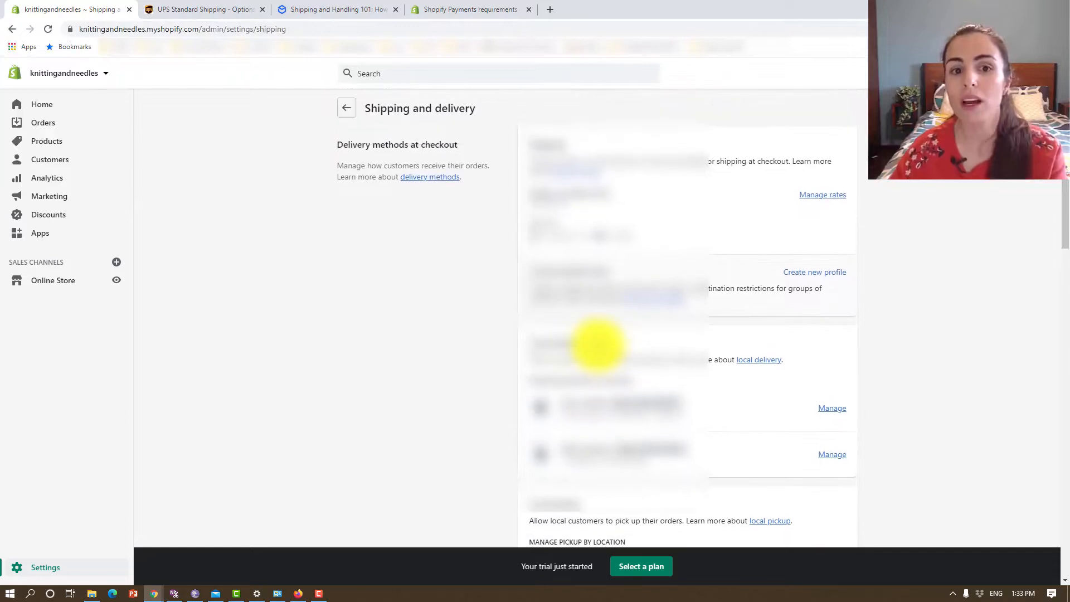